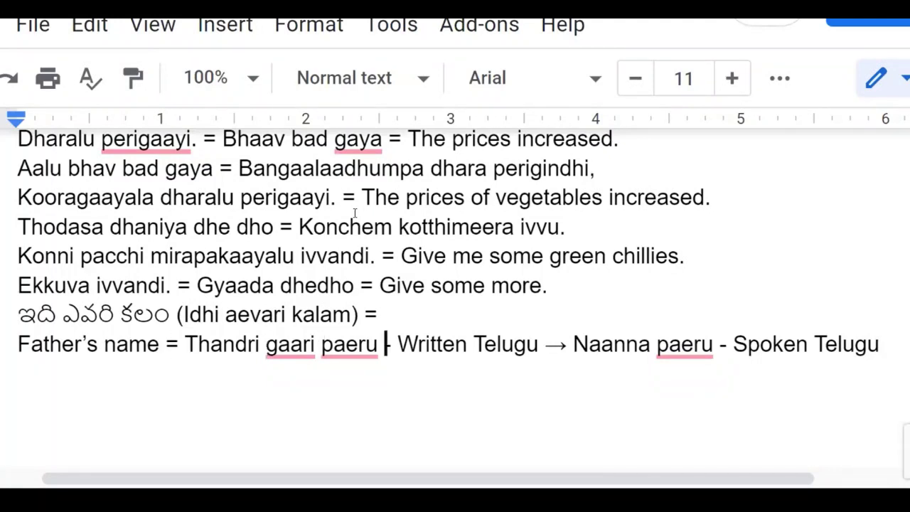
Insert '(Thandri paeru)' after Thandri gaari paeru and '(gaari)' after Naanna.
{"action": "type", "text": "("}
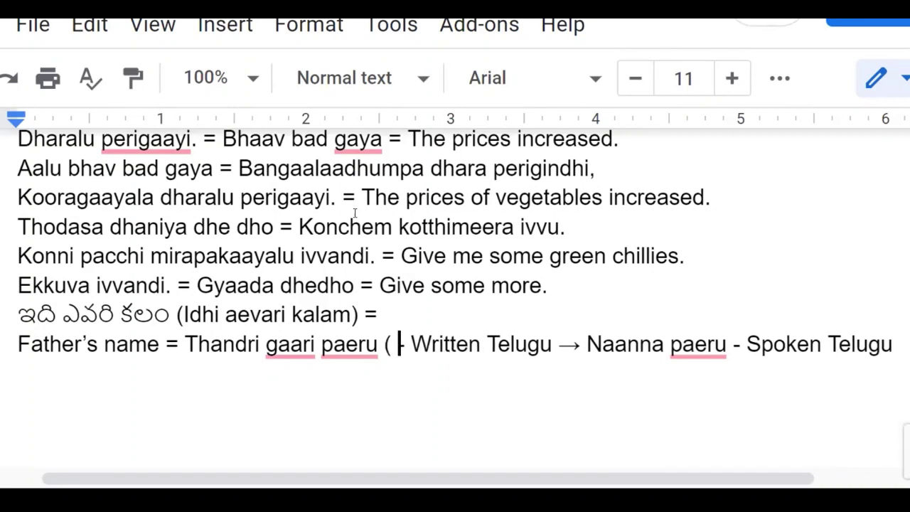
{"action": "type", "text": " Thandri "}
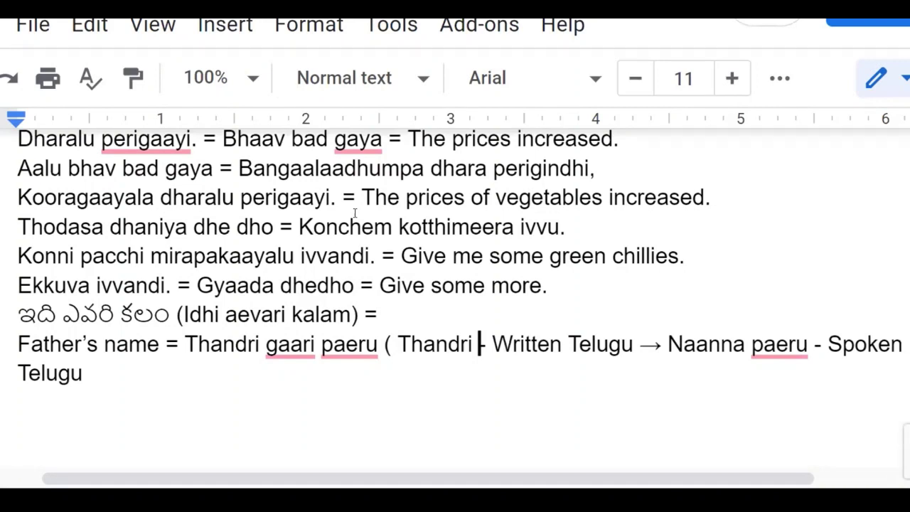
{"action": "type", "text": "paeru)"}
{"action": "key", "text": "ctrl+Left"}
{"action": "key", "text": "ctrl+Left"}
{"action": "key", "text": "ctrl+Left"}
{"action": "key", "text": "BackSpace"}
{"action": "key", "text": "ctrl+Right"}
{"action": "key", "text": "ctrl+Right"}
{"action": "key", "text": "ctrl+Right"}
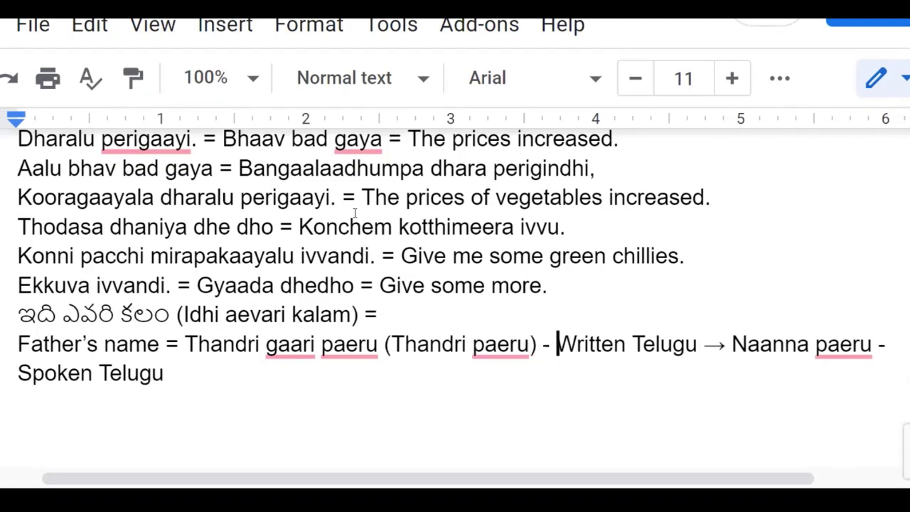
{"action": "key", "text": "ctrl+Right"}
{"action": "key", "text": "ctrl+Right"}
{"action": "key", "text": "ctrl+Right"}
{"action": "key", "text": "ctrl+Right"}
{"action": "type", "text": "(gaa"}
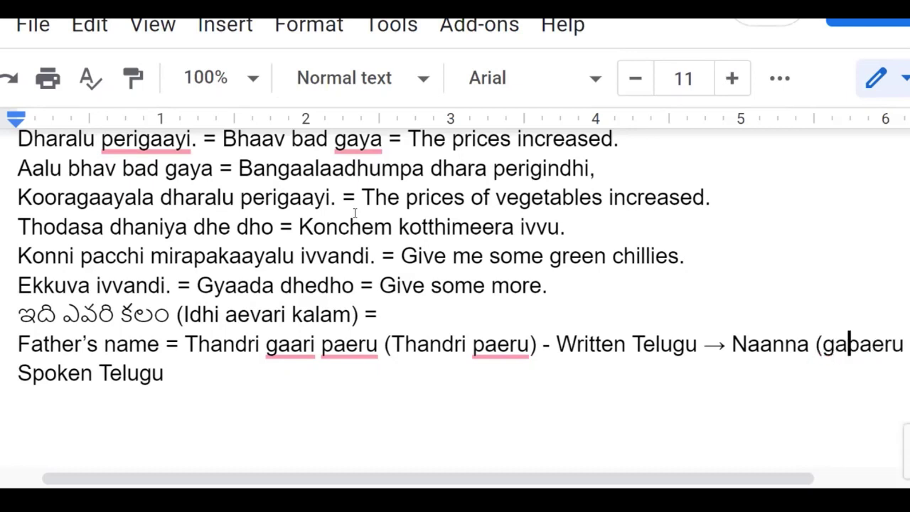
{"action": "type", "text": "ri) pa"}
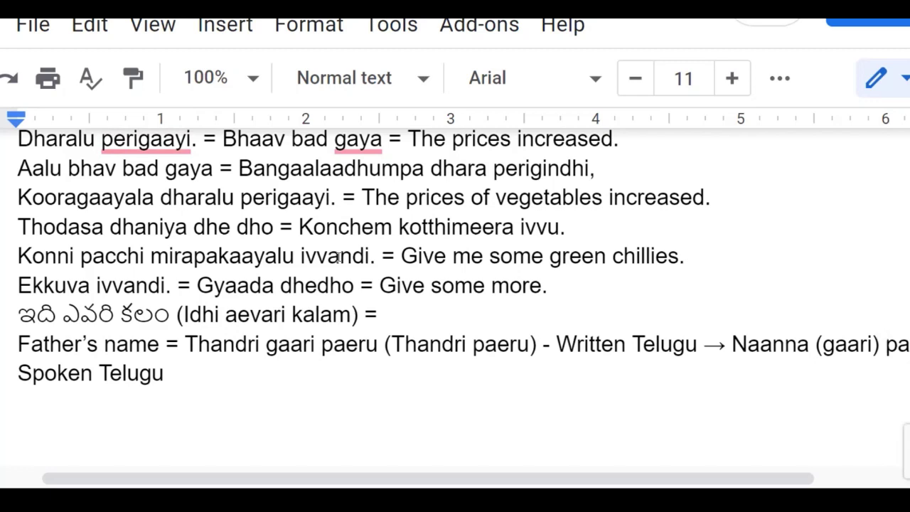
Add 'Mee naanna gaari paeru aenti? = What's your father name?' with the note 'Paeru aenti --> paeraenti?' below.
{"action": "key", "text": "Return"}
{"action": "type", "text": "Mee naanna gaari "}
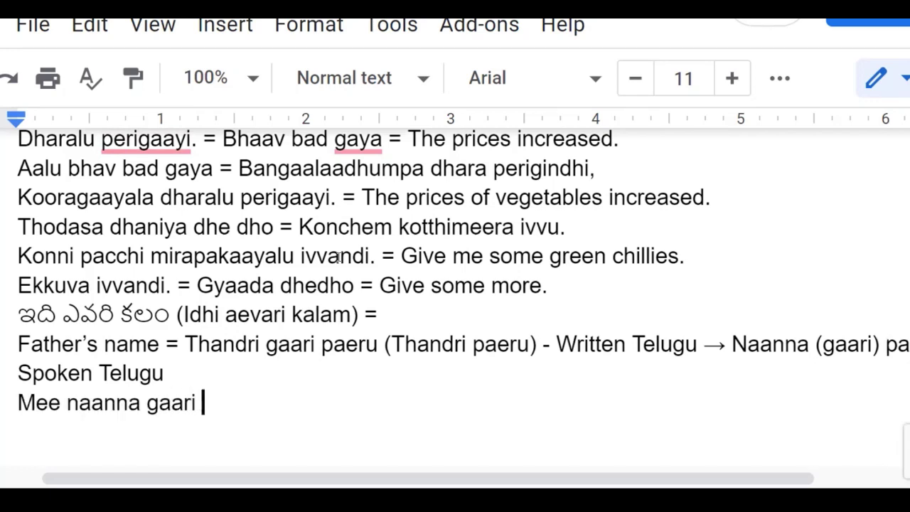
{"action": "type", "text": "paeru aenti? "}
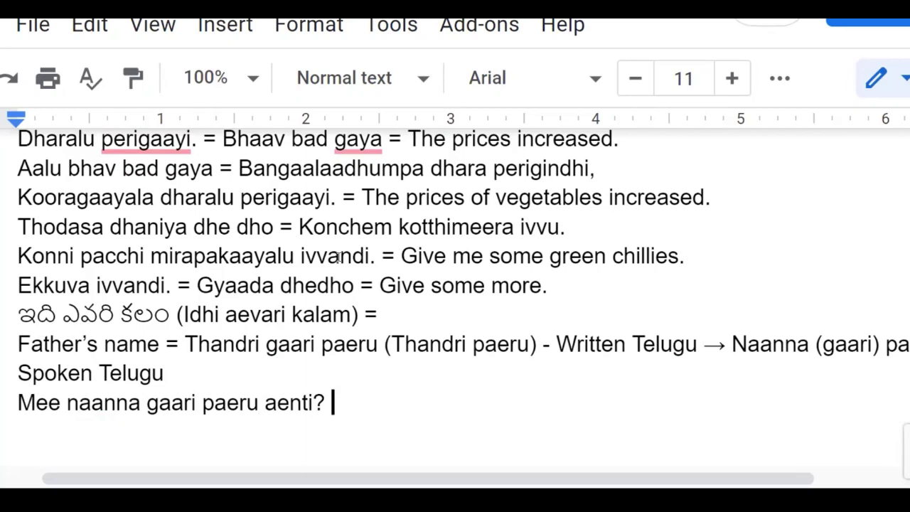
{"action": "type", "text": "= What's your father name?"}
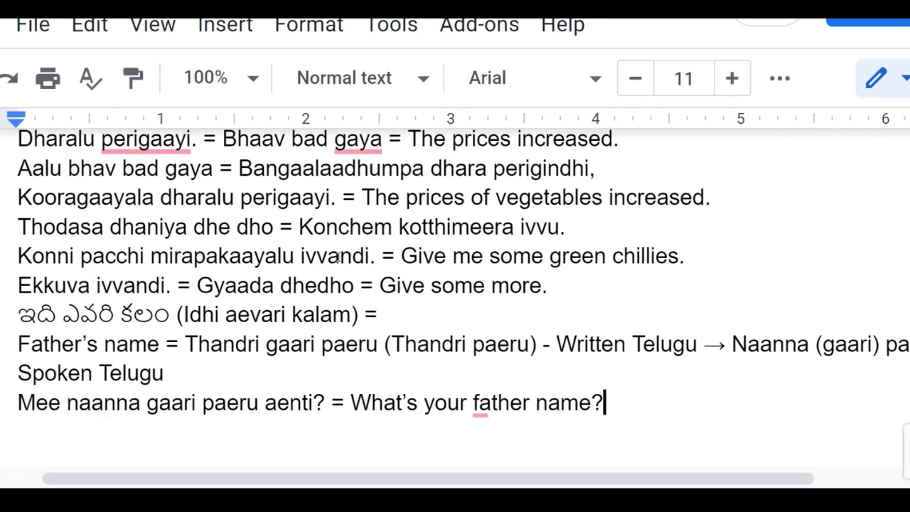
{"action": "key", "text": "Home"}
{"action": "key", "text": "ctrl+Right"}
{"action": "key", "text": "ctrl+Right"}
{"action": "key", "text": "ctrl+Right"}
{"action": "key", "text": "ctrl+Right"}
{"action": "key", "text": "ctrl+Right"}
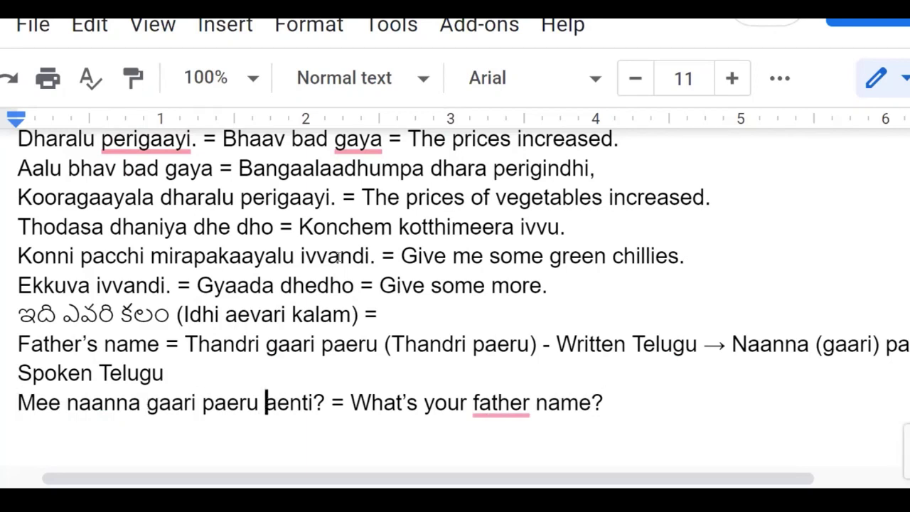
{"action": "key", "text": "ctrl+Right"}
{"action": "key", "text": "ctrl+Right"}
{"action": "key", "text": "ctrl+Right"}
{"action": "key", "text": "ctrl+Right"}
{"action": "key", "text": "ctrl+Right"}
{"action": "type", "text": "Paeru aenti"}
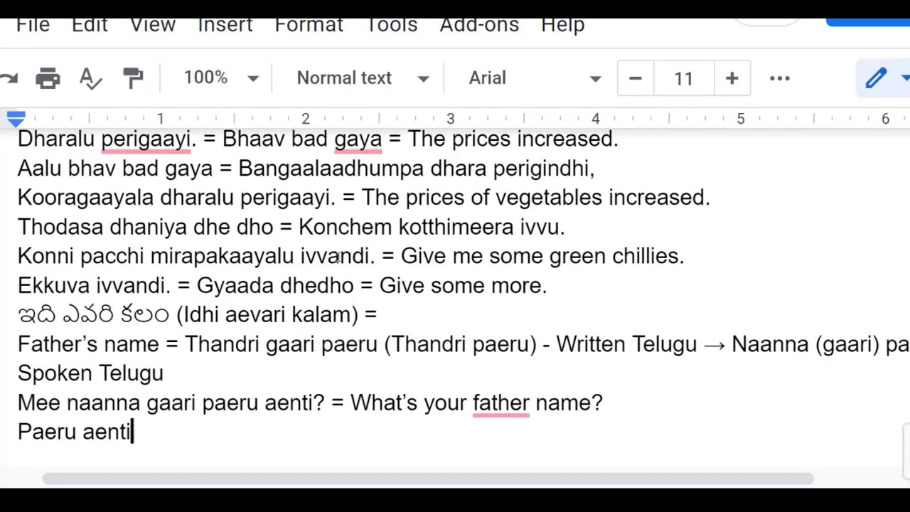
{"action": "type", "text": " --> "}
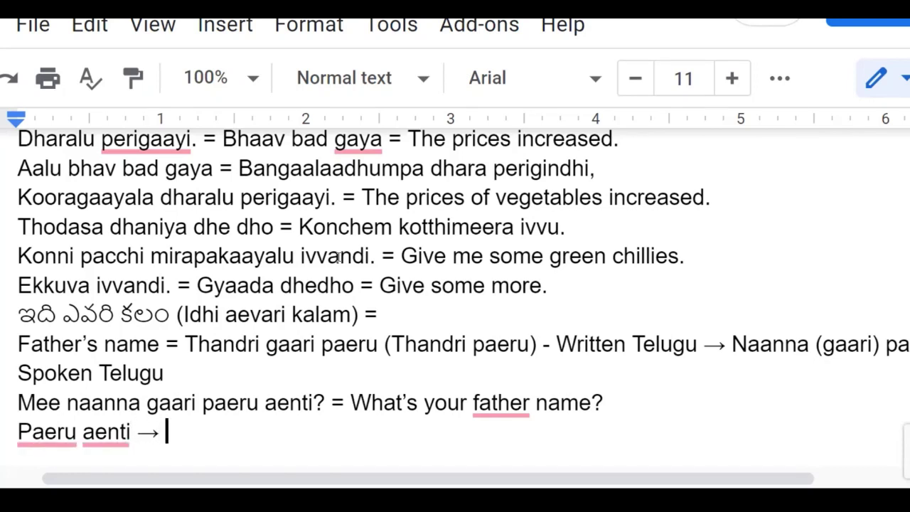
{"action": "type", "text": "paeraenti"}
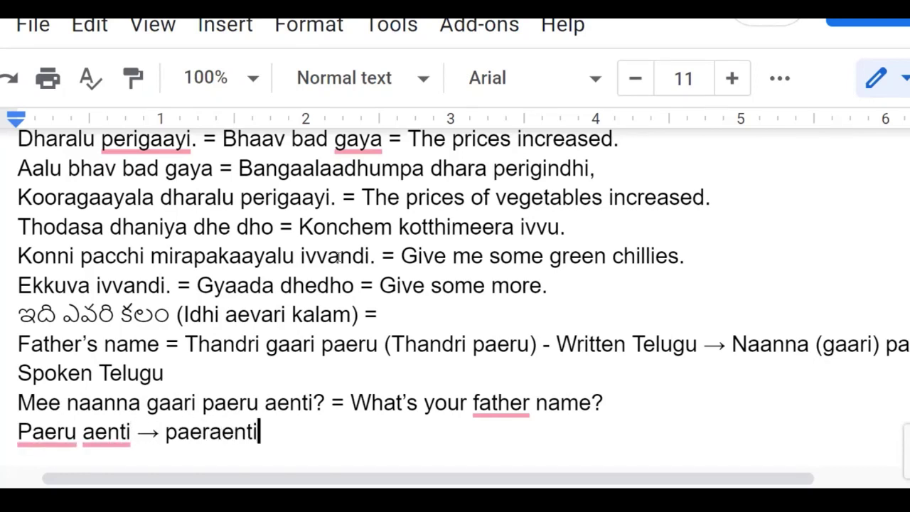
{"action": "type", "text": "?"}
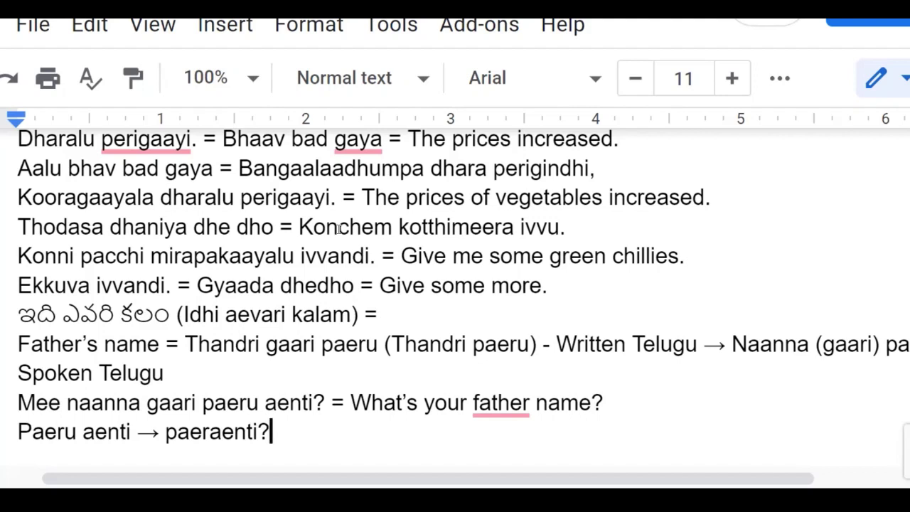
Add the line 'Mee chelleli paeraenti? = What's your sister name?' below paeraenti?
{"action": "key", "text": "Return"}
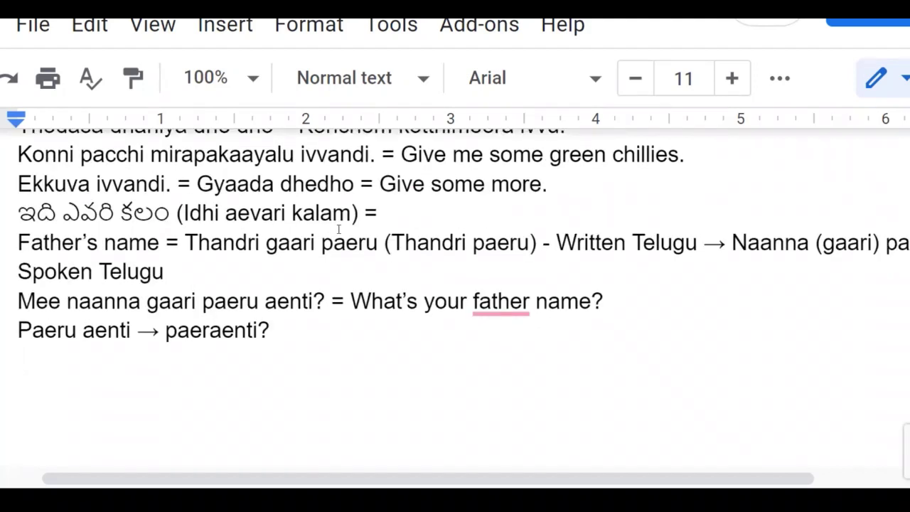
{"action": "type", "text": "Mee chell"}
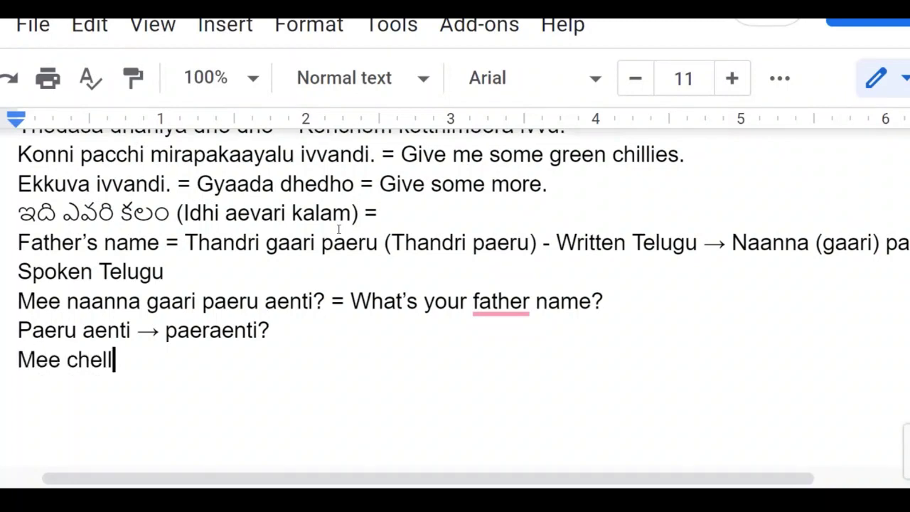
{"action": "type", "text": "eli paeraenti>"}
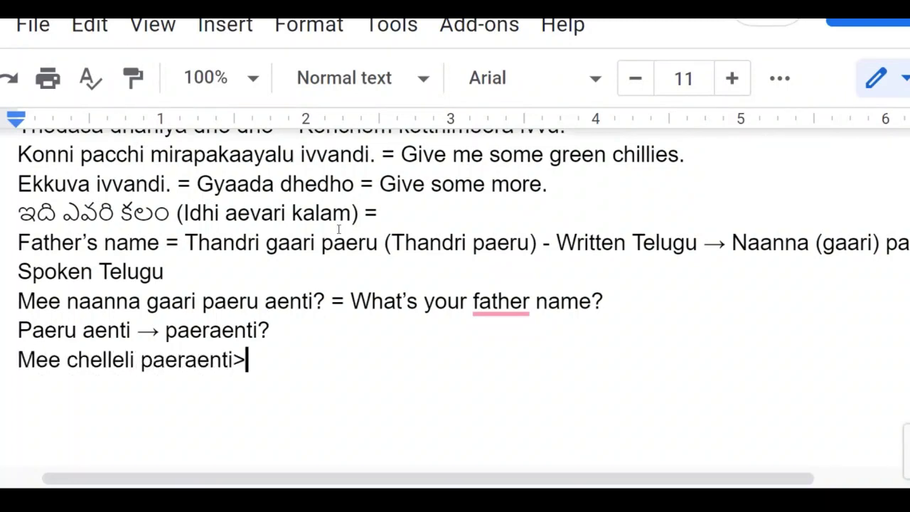
{"action": "key", "text": "BackSpace"}
{"action": "type", "text": "? = What"}
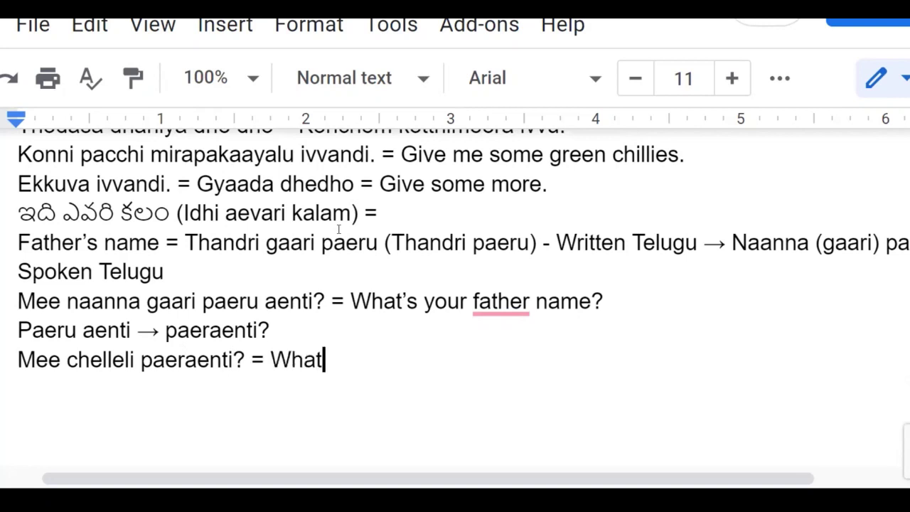
{"action": "type", "text": "'s your siser"}
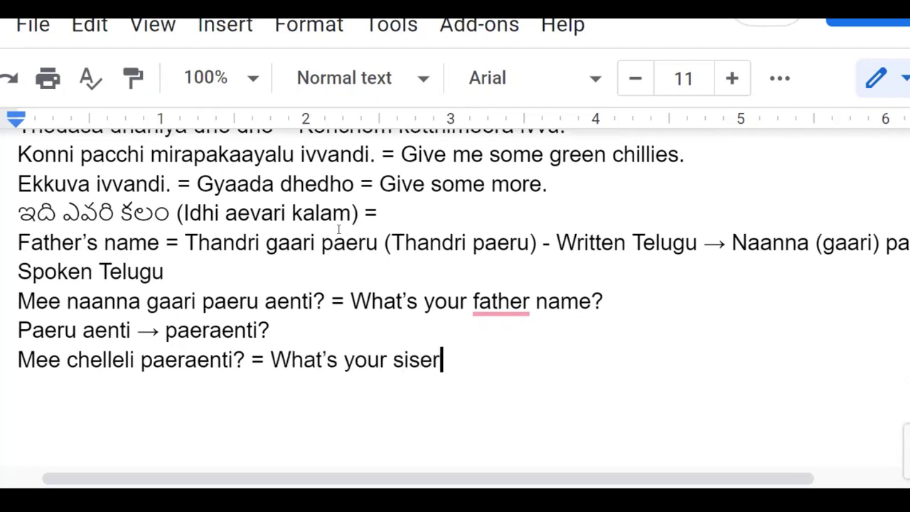
{"action": "key", "text": "BackSpace"}
{"action": "key", "text": "BackSpace"}
{"action": "key", "text": "BackSpace"}
{"action": "type", "text": "ster name"}
{"action": "type", "text": ">"}
{"action": "key", "text": "BackSpace"}
{"action": "key", "text": "BackSpace"}
{"action": "type", "text": "?"}
Change the translation to 'What's your sister's (younger sister) name?'.
{"action": "key", "text": "Left"}
{"action": "key", "text": "ctrl+Left"}
{"action": "key", "text": "ctrl+Left"}
{"action": "key", "text": "ctrl+Left"}
{"action": "key", "text": "ctrl+Left"}
{"action": "key", "text": "ctrl+Left"}
{"action": "key", "text": "ctrl+Left"}
{"action": "key", "text": "ctrl+Left"}
{"action": "key", "text": "ctrl+Right"}
{"action": "key", "text": "ctrl+Right"}
{"action": "key", "text": "ctrl+Right"}
{"action": "key", "text": "ctrl+Right"}
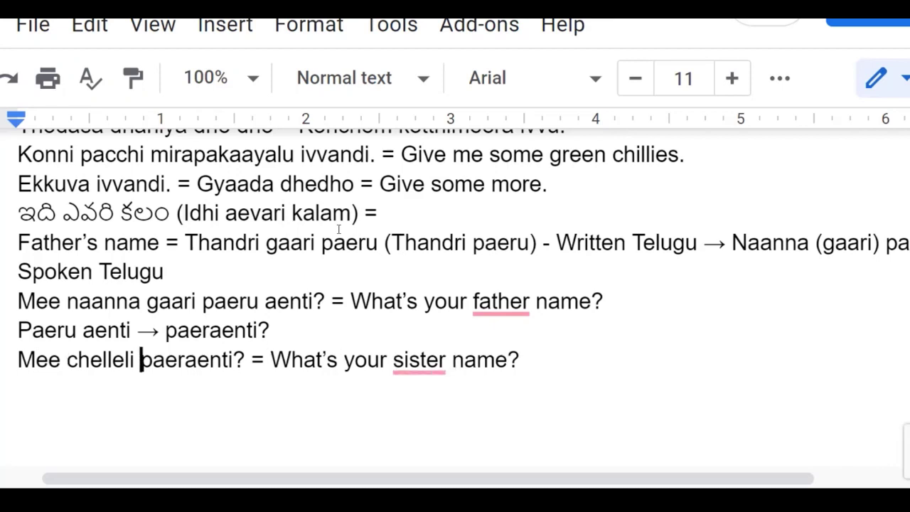
{"action": "key", "text": "ctrl+Right"}
{"action": "key", "text": "ctrl+Right"}
{"action": "key", "text": "Left"}
{"action": "key", "text": "Left"}
{"action": "key", "text": "Left"}
{"action": "key", "text": "Left"}
{"action": "key", "text": "Left"}
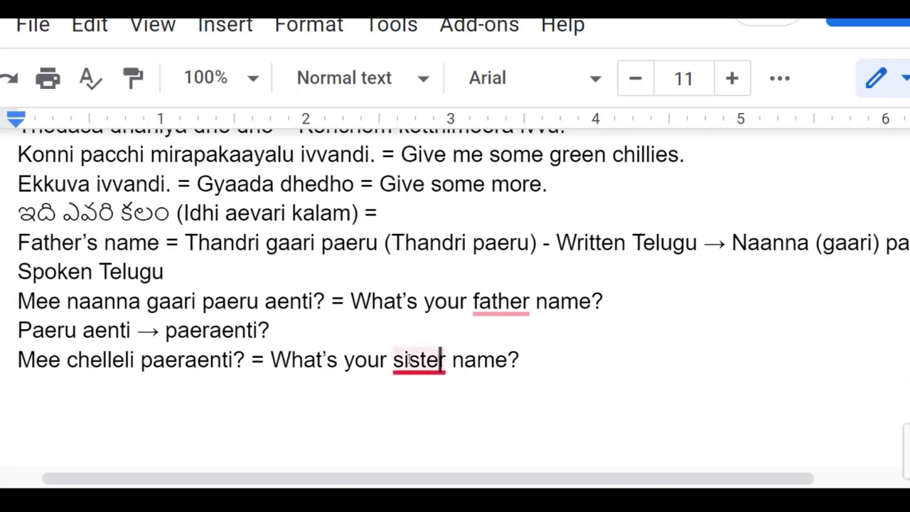
{"action": "left_click", "coordinate": [439, 210]}
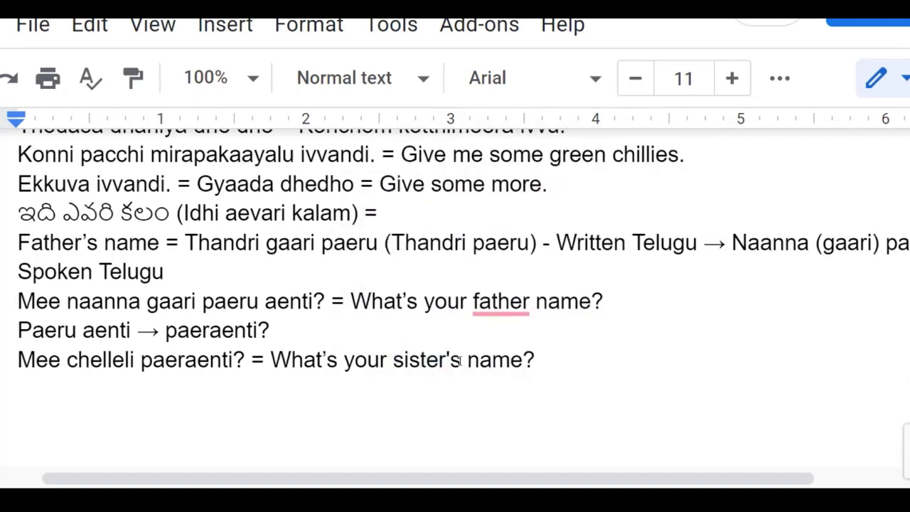
{"action": "type", "text": "(younge"}
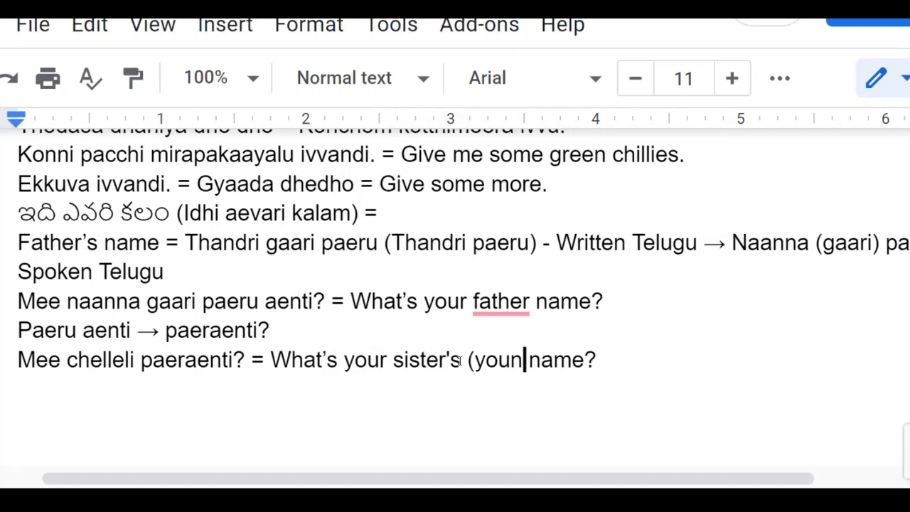
{"action": "type", "text": "r sister)"}
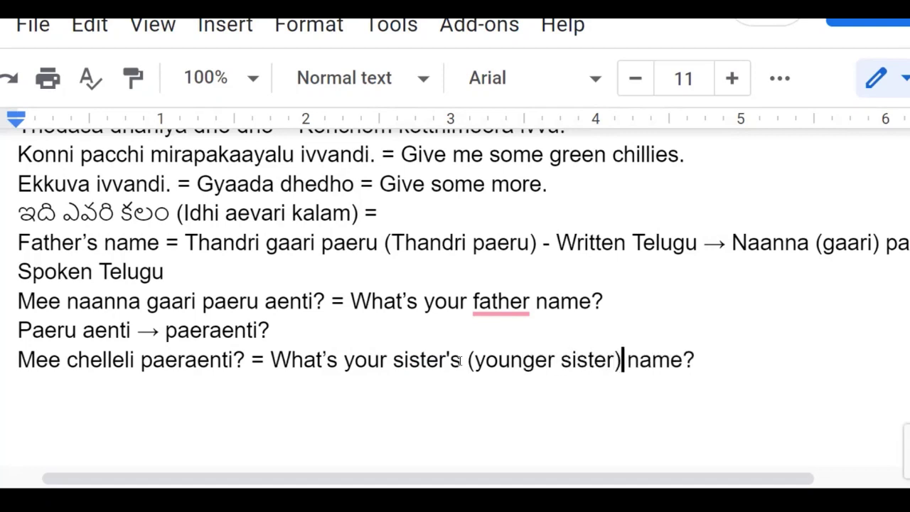
Copy the younger-sister question line and paste a duplicate beneath it.
{"action": "key", "text": "Right"}
{"action": "key", "text": "Right"}
{"action": "key", "text": "Right"}
{"action": "key", "text": "Right"}
{"action": "key", "text": "Right"}
{"action": "key", "text": "Right"}
{"action": "key", "text": "shift+Left"}
{"action": "key", "text": "shift+Left"}
{"action": "key", "text": "shift+Left"}
{"action": "key", "text": "shift+Left"}
{"action": "key", "text": "shift+Left"}
{"action": "key", "text": "shift+Left"}
{"action": "key", "text": "shift+Left"}
{"action": "key", "text": "shift+Home"}
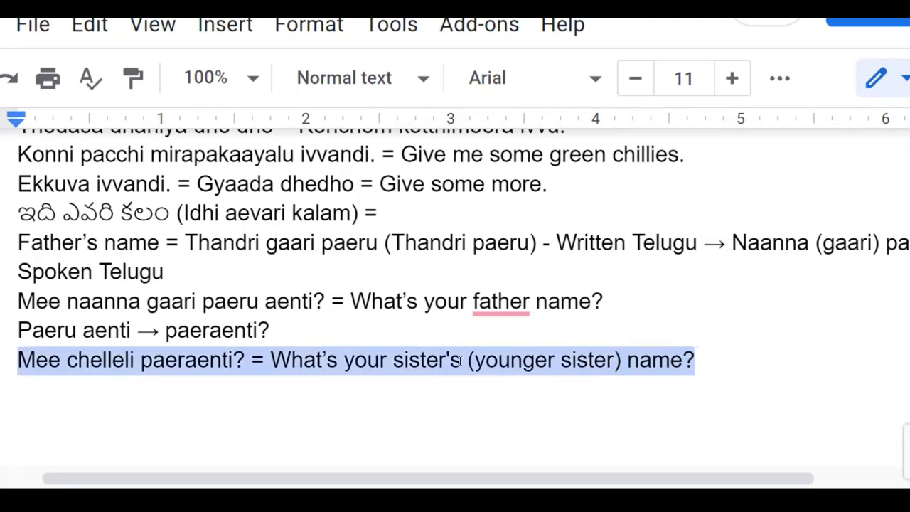
{"action": "key", "text": "ctrl+c"}
{"action": "key", "text": "End"}
{"action": "key", "text": "Return"}
{"action": "key", "text": "ctrl+v"}
Turn the copy into 'Mee akka paeraenti? = What's your sister's (elder sister) name?'.
{"action": "key", "text": "Home"}
{"action": "key", "text": "ctrl+Right"}
{"action": "key", "text": "ctrl+shift+Right"}
{"action": "type", "text": "akka"}
{"action": "key", "text": "ctrl+Right"}
{"action": "key", "text": "ctrl+Right"}
{"action": "key", "text": "ctrl+Right"}
{"action": "key", "text": "ctrl+Right"}
{"action": "key", "text": "ctrl+Right"}
{"action": "key", "text": "ctrl+Right"}
{"action": "key", "text": "Right"}
{"action": "key", "text": "ctrl+shift+Right"}
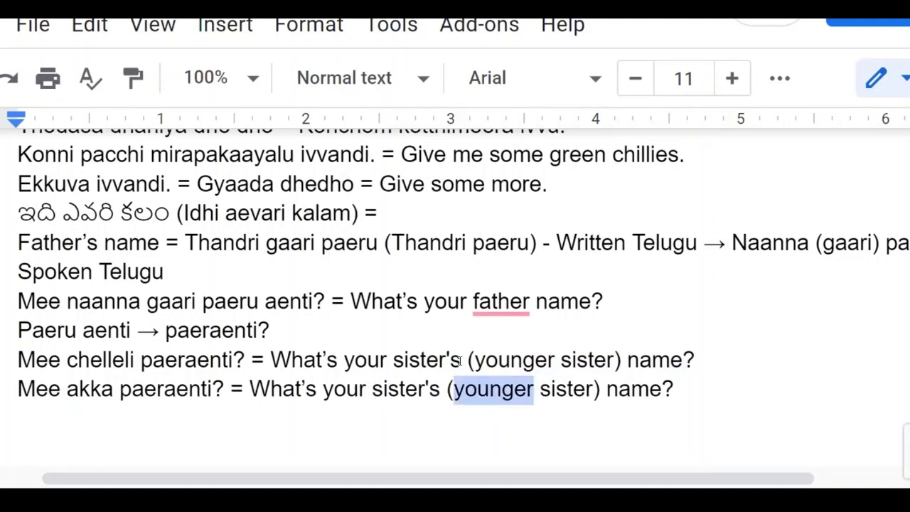
{"action": "type", "text": "elder"}
{"action": "key", "text": "ctrl+Right"}
{"action": "key", "text": "ctrl+Right"}
{"action": "key", "text": "ctrl+Right"}
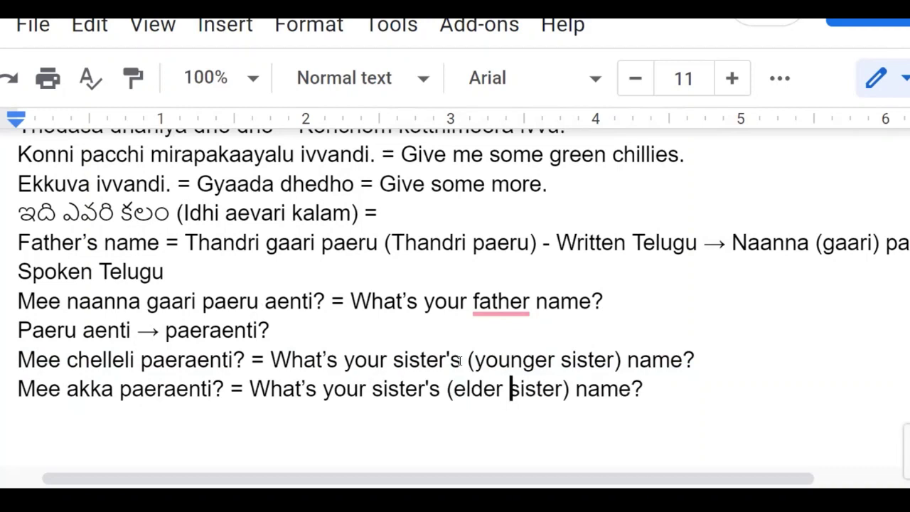
{"action": "key", "text": "End"}
{"action": "key", "text": "Return"}
Type 'Mee thammudi paeraenti?' on its own line under the elder-sister question.
{"action": "type", "text": "Mee"}
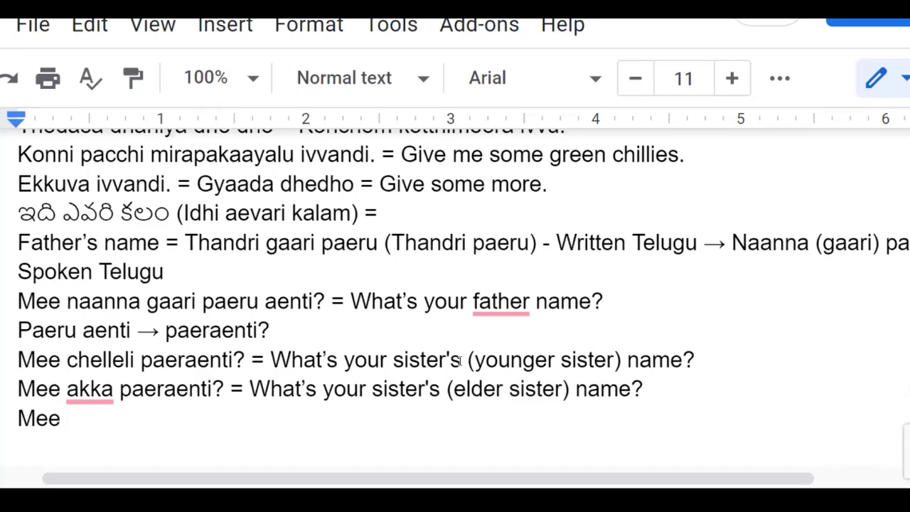
{"action": "type", "text": "thammudi"}
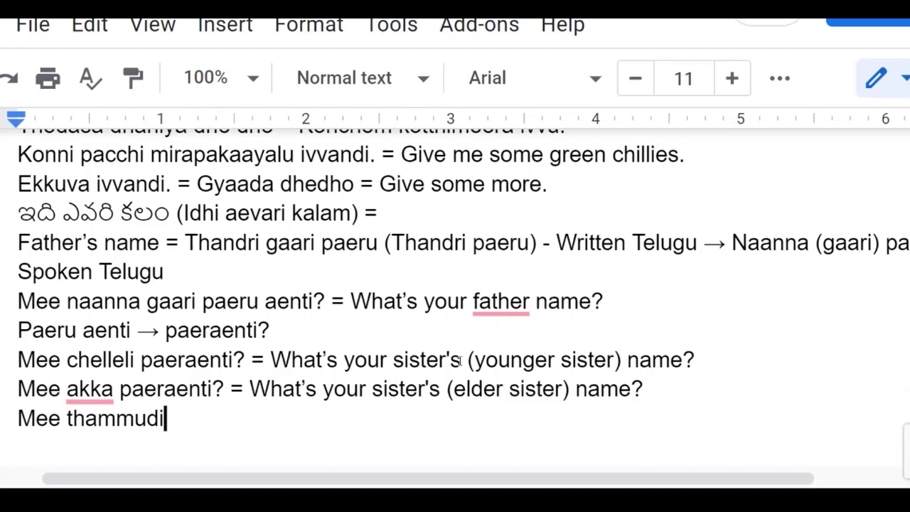
{"action": "type", "text": " paeraente"}
{"action": "key", "text": "BackSpace"}
{"action": "type", "text": "i>"}
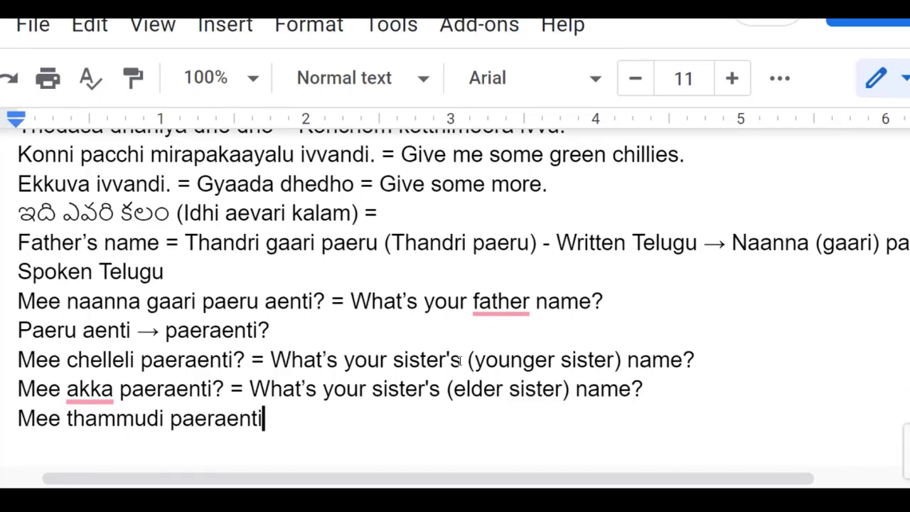
{"action": "key", "text": "BackSpace"}
{"action": "key", "text": "BackSpace"}
{"action": "type", "text": "?"}
{"action": "key", "text": "Return"}
{"action": "key", "text": "Return"}
{"action": "key", "text": "Return"}
Type the vocabulary line 'Father = Nanna - Father's = Naanna gaari' below the thammudi question.
{"action": "key", "text": "BackSpace"}
{"action": "key", "text": "BackSpace"}
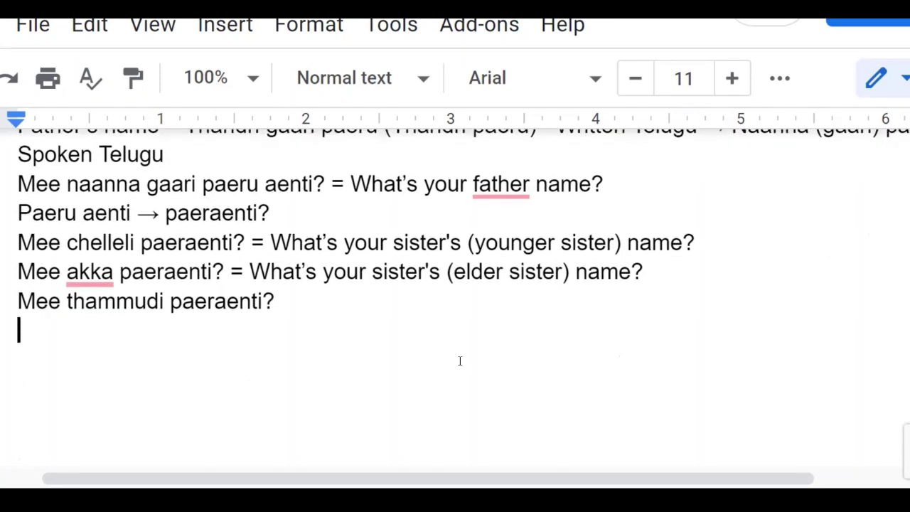
{"action": "type", "text": "Fah"}
{"action": "key", "text": "BackSpace"}
{"action": "key", "text": "BackSpace"}
{"action": "type", "text": "f"}
{"action": "key", "text": "BackSpace"}
{"action": "type", "text": "ather = "}
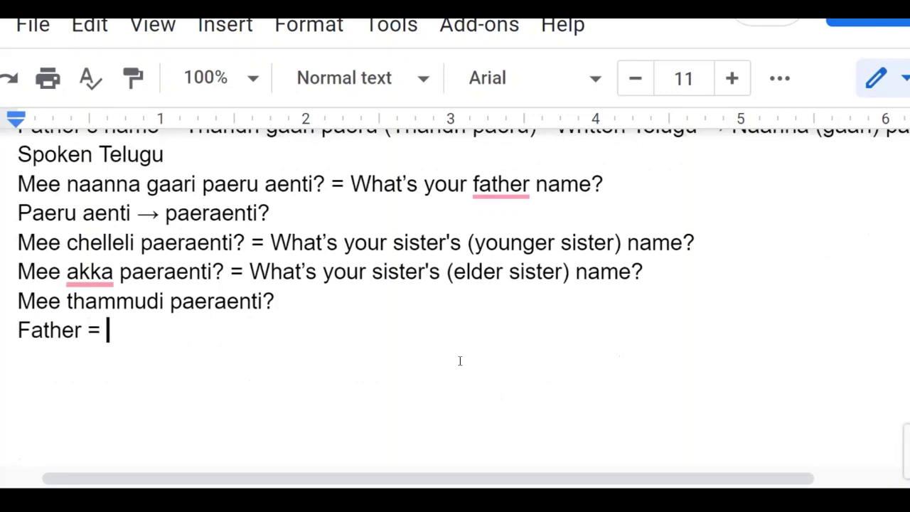
{"action": "type", "text": "Nanna ="}
{"action": "key", "text": "BackSpace"}
{"action": "key", "text": "BackSpace"}
{"action": "type", "text": "-"}
{"action": "type", "text": " Father"}
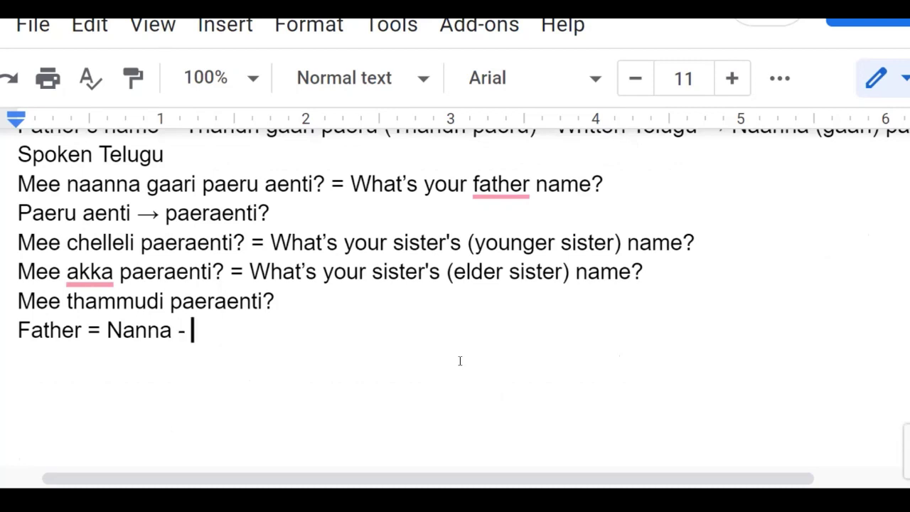
{"action": "type", "text": "'s = Naa"}
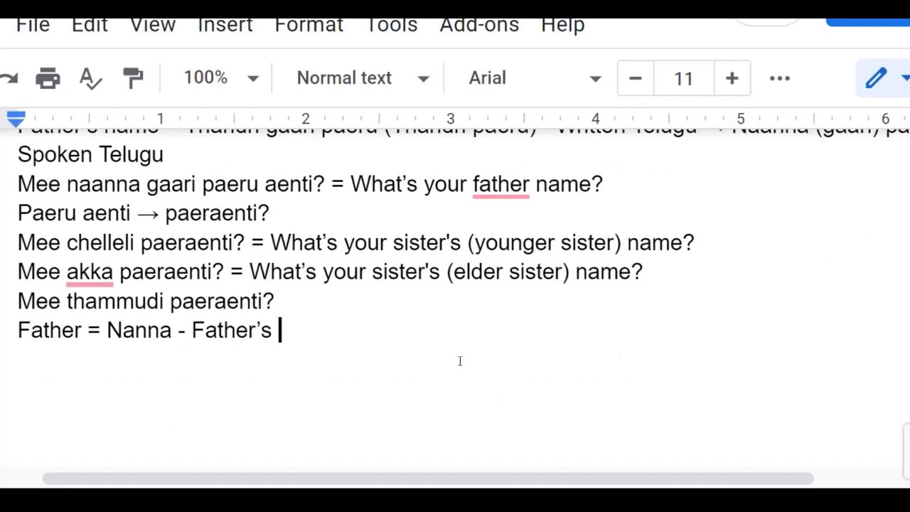
{"action": "type", "text": "nna "}
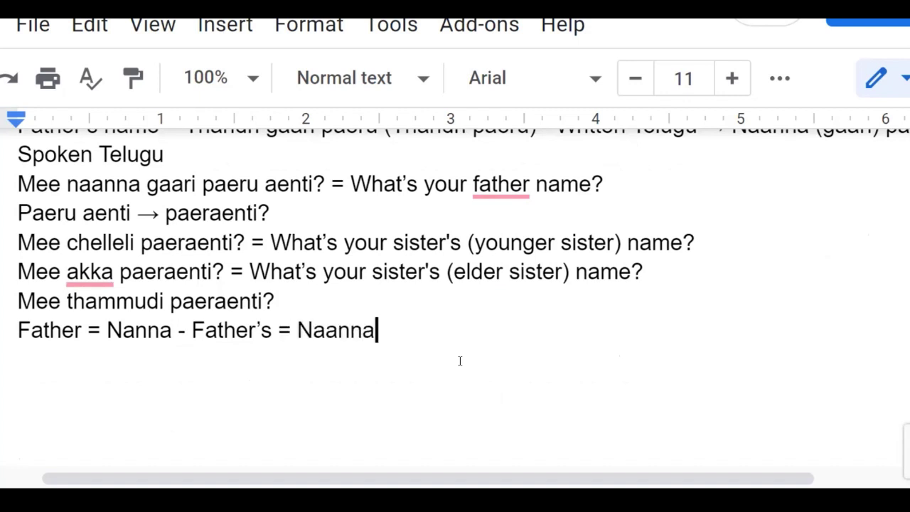
{"action": "type", "text": "gaari"}
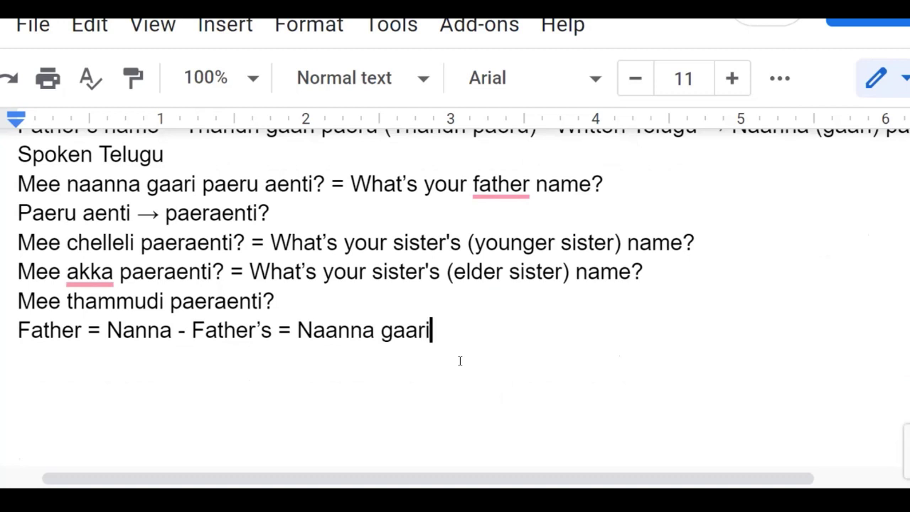
{"action": "key", "text": "Return"}
Insert 'gaaeru' after Nanna on the Father line.
{"action": "key", "text": "Up"}
{"action": "key", "text": "Right"}
{"action": "key", "text": "ctrl+Right"}
{"action": "key", "text": "ctrl+Right"}
{"action": "key", "text": "ctrl+Right"}
{"action": "key", "text": "Left"}
{"action": "key", "text": "Left"}
{"action": "type", "text": "gfaaeru"}
{"action": "key", "text": "Left"}
{"action": "key", "text": "Left"}
{"action": "key", "text": "Left"}
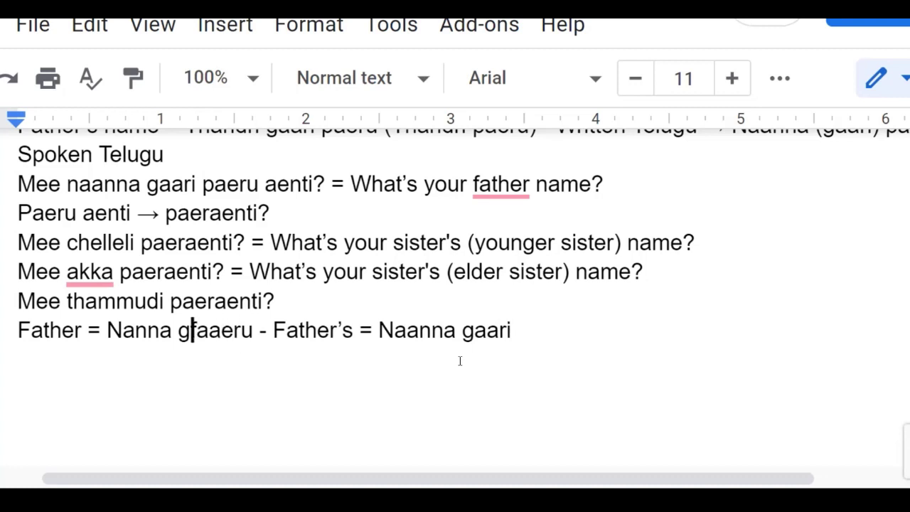
{"action": "key", "text": "Delete"}
{"action": "key", "text": "ctrl+Right"}
{"action": "key", "text": "ctrl+Right"}
{"action": "key", "text": "ctrl+Right"}
{"action": "key", "text": "ctrl+Right"}
{"action": "key", "text": "ctrl+Right"}
{"action": "key", "text": "ctrl+Right"}
{"action": "key", "text": "Return"}
Type 'Brother = Thammudu (younger) - brother's = thammudi paeraenti?' below the Father line.
{"action": "type", "text": "brother's"}
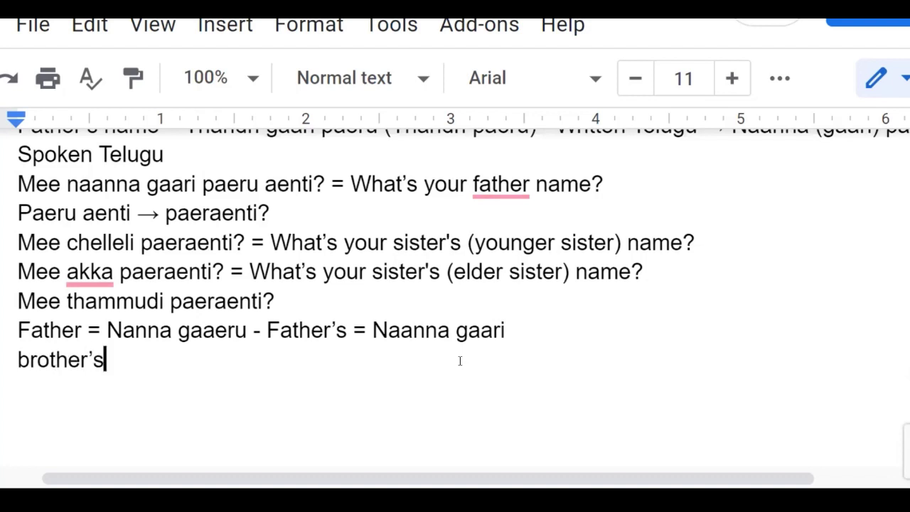
{"action": "key", "text": "BackSpace"}
{"action": "key", "text": "BackSpace"}
{"action": "key", "text": "BackSpace"}
{"action": "key", "text": "BackSpace"}
{"action": "type", "text": "= Thammudu (younger) ="}
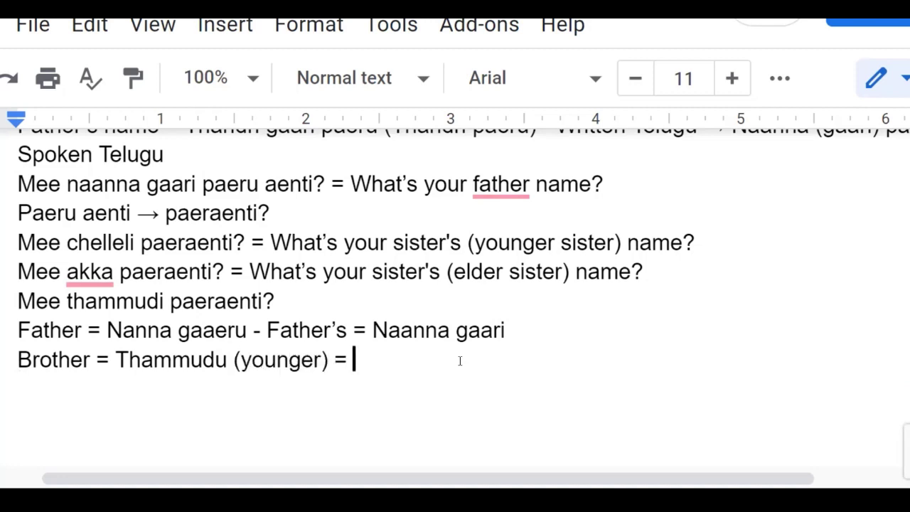
{"action": "key", "text": "BackSpace"}
{"action": "key", "text": "BackSpace"}
{"action": "type", "text": "-> brother'"}
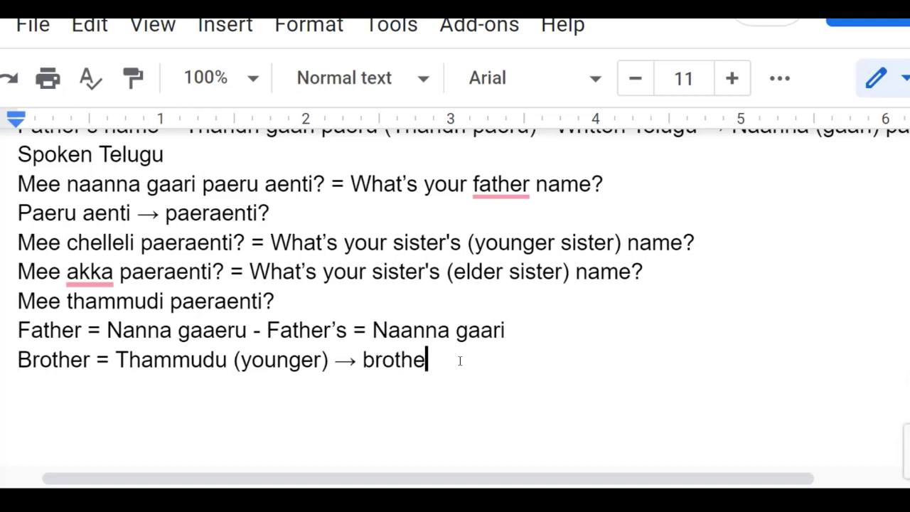
{"action": "type", "text": "s"}
{"action": "key", "text": "ctrl+Left"}
{"action": "key", "text": "shift+Left"}
{"action": "type", "text": "-"}
{"action": "key", "text": "Right"}
{"action": "key", "text": "Right"}
{"action": "key", "text": "Right"}
{"action": "key", "text": "Right"}
{"action": "key", "text": "Right"}
{"action": "key", "text": "Right"}
{"action": "key", "text": "Right"}
{"action": "key", "text": "Right"}
{"action": "key", "text": "Right"}
{"action": "key", "text": "Right"}
{"action": "key", "text": "Right"}
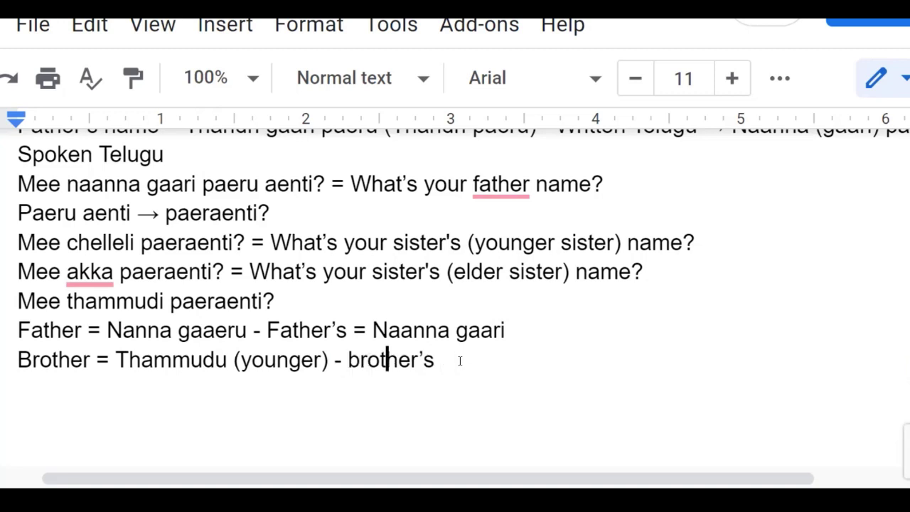
{"action": "type", "text": "= tham"}
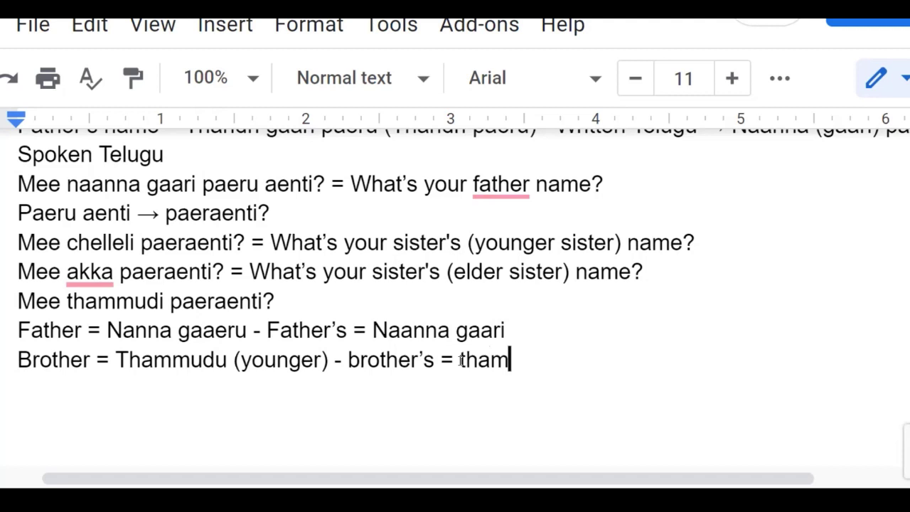
{"action": "type", "text": "mudi paeran"}
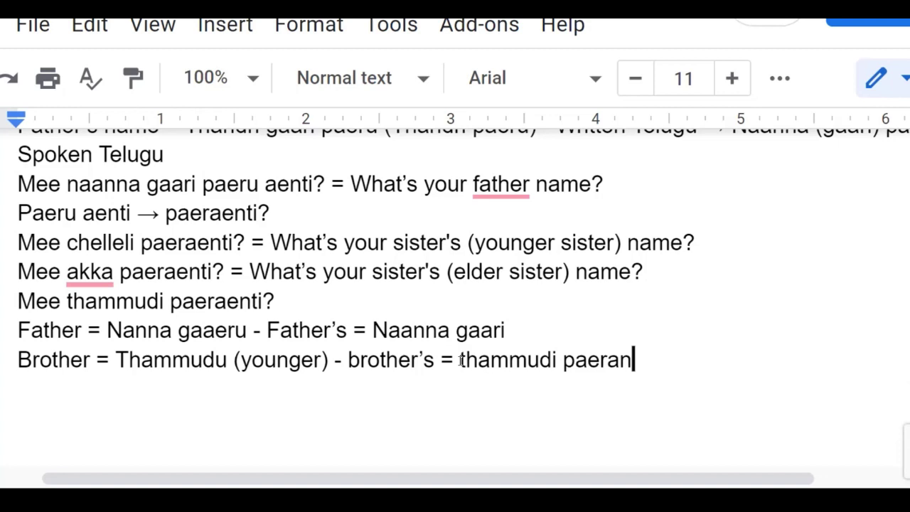
{"action": "key", "text": "BackSpace"}
{"action": "type", "text": "enti"}
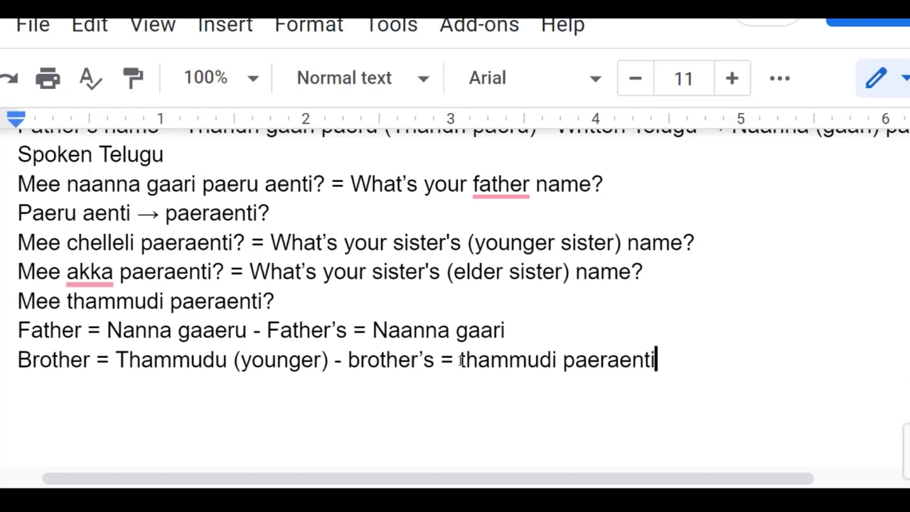
{"action": "type", "text": "?"}
Begin a new line under the Brother line with 'Chell'.
{"action": "key", "text": "Return"}
{"action": "type", "text": "C"}
{"action": "key", "text": "BackSpace"}
{"action": "type", "text": "Chelli"}
{"action": "key", "text": "BackSpace"}
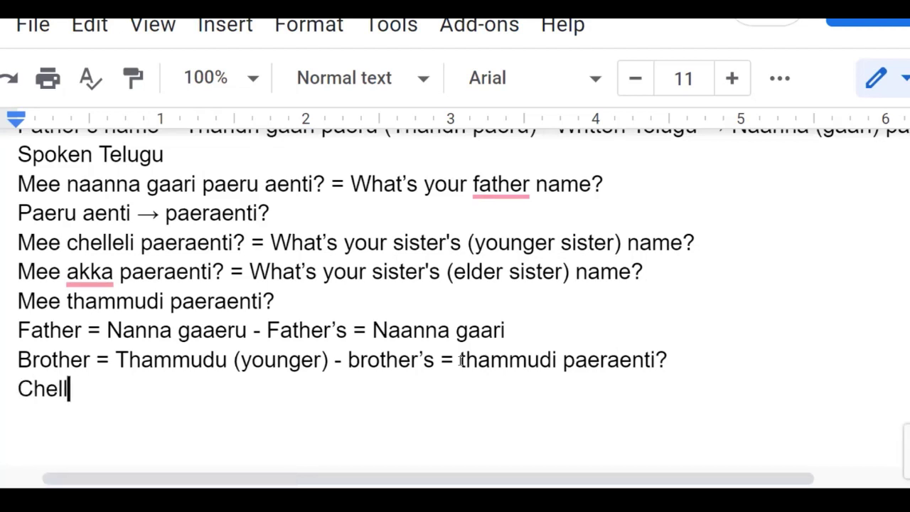
Replace the partial line with 'Sister = Chellelu (younger) - Sister's = Chelleli'.
{"action": "key", "text": "BackSpace"}
{"action": "key", "text": "BackSpace"}
{"action": "key", "text": "BackSpace"}
{"action": "key", "text": "BackSpace"}
{"action": "key", "text": "BackSpace"}
{"action": "key", "text": "BackSpace"}
{"action": "key", "text": "Return"}
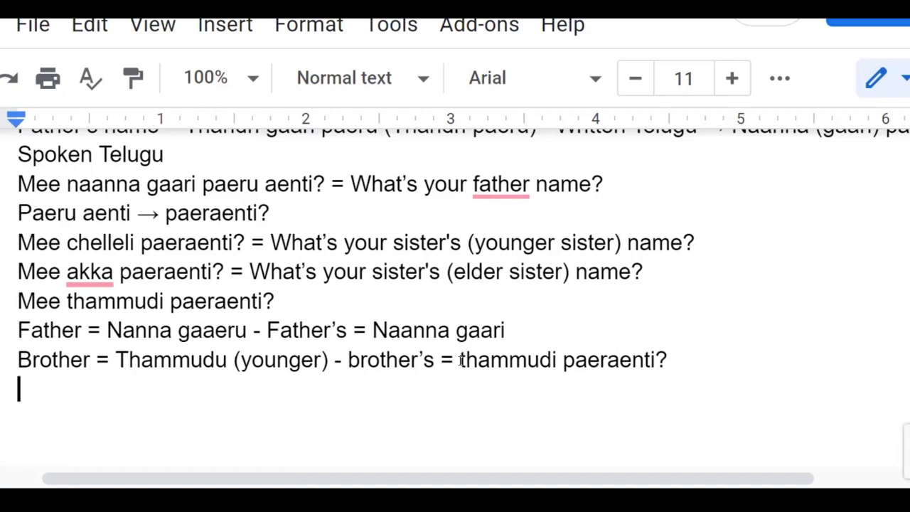
{"action": "type", "text": "Siuste"}
{"action": "key", "text": "BackSpace"}
{"action": "key", "text": "BackSpace"}
{"action": "key", "text": "BackSpace"}
{"action": "key", "text": "BackSpace"}
{"action": "type", "text": "ster -"}
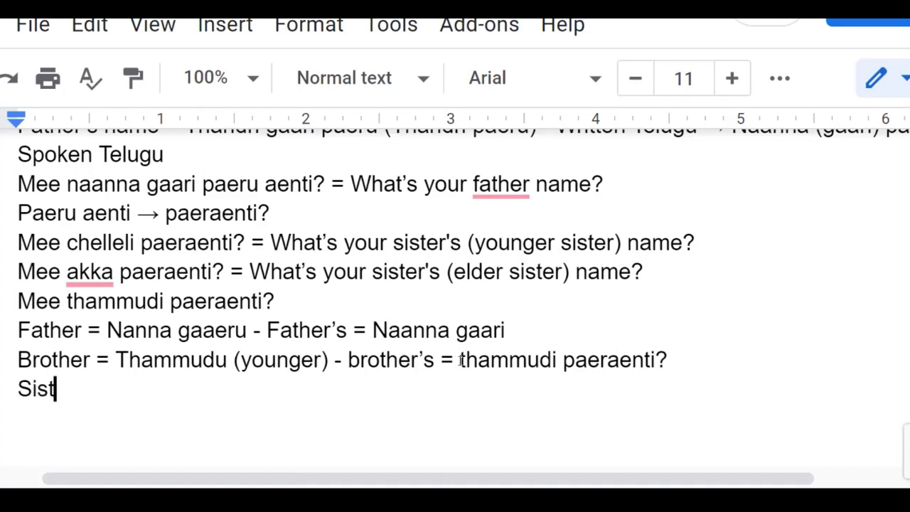
{"action": "key", "text": "BackSpace"}
{"action": "key", "text": "BackSpace"}
{"action": "type", "text": "= Chellelu (C"}
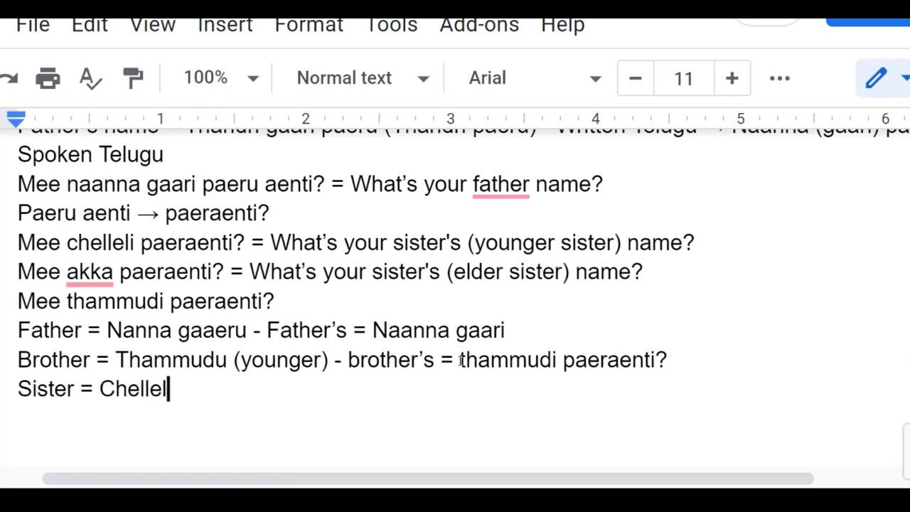
{"action": "key", "text": "BackSpace"}
{"action": "key", "text": "BackSpace"}
{"action": "key", "text": "BackSpace"}
{"action": "type", "text": "(younger) = "}
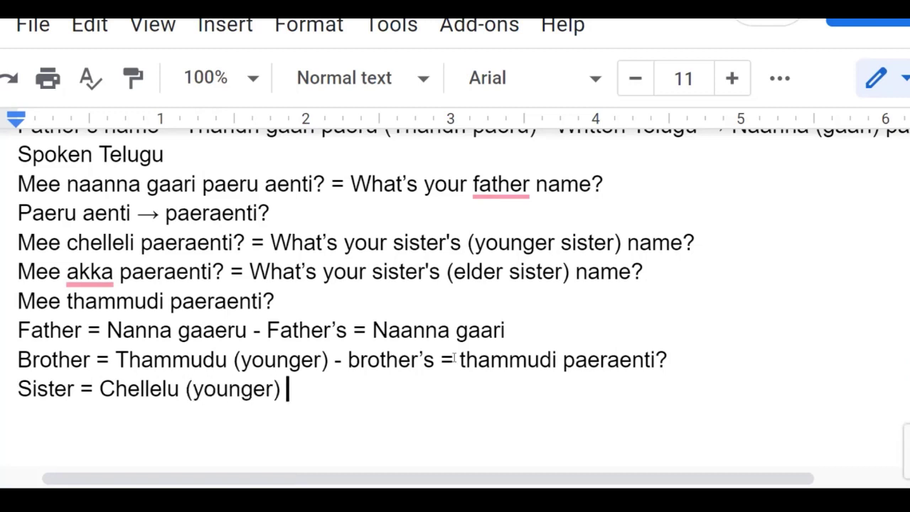
{"action": "type", "text": "S"}
{"action": "key", "text": "BackSpace"}
{"action": "key", "text": "BackSpace"}
{"action": "key", "text": "BackSpace"}
{"action": "type", "text": "- Sister's "}
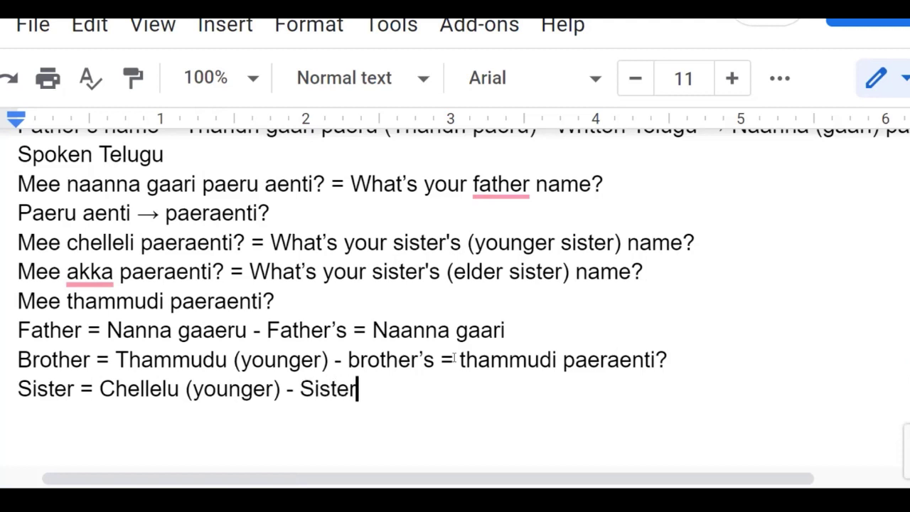
{"action": "type", "text": "-"}
{"action": "key", "text": "BackSpace"}
{"action": "key", "text": "BackSpace"}
{"action": "type", "text": "= Chelleli"}
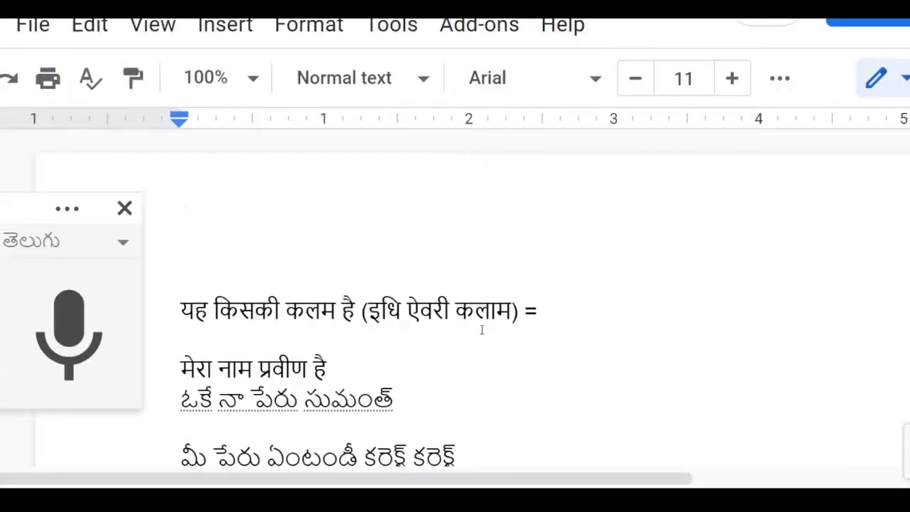
Select and delete all the old dictated text on the voice-typing page.
{"action": "scroll", "coordinate": [469, 334], "scroll_direction": "down", "scroll_amount": 3}
{"action": "scroll", "coordinate": [414, 315], "scroll_direction": "up", "scroll_amount": 3}
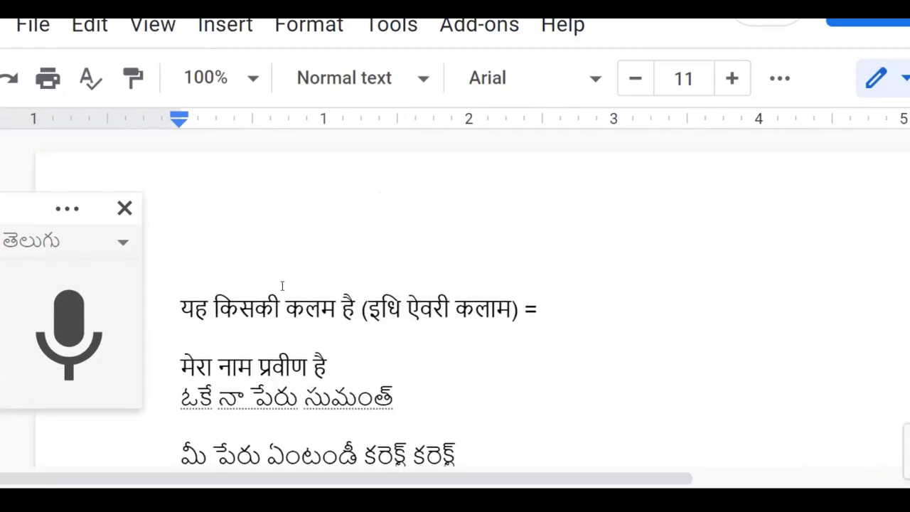
{"action": "scroll", "coordinate": [285, 285], "scroll_direction": "down", "scroll_amount": 1}
{"action": "key", "text": "ctrl+Home"}
{"action": "key", "text": "ctrl+shift+End"}
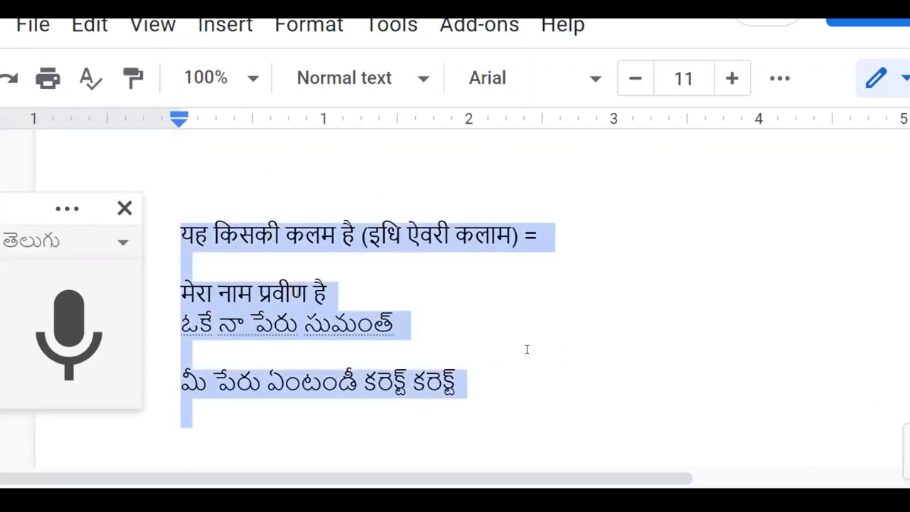
{"action": "key", "text": "BackSpace"}
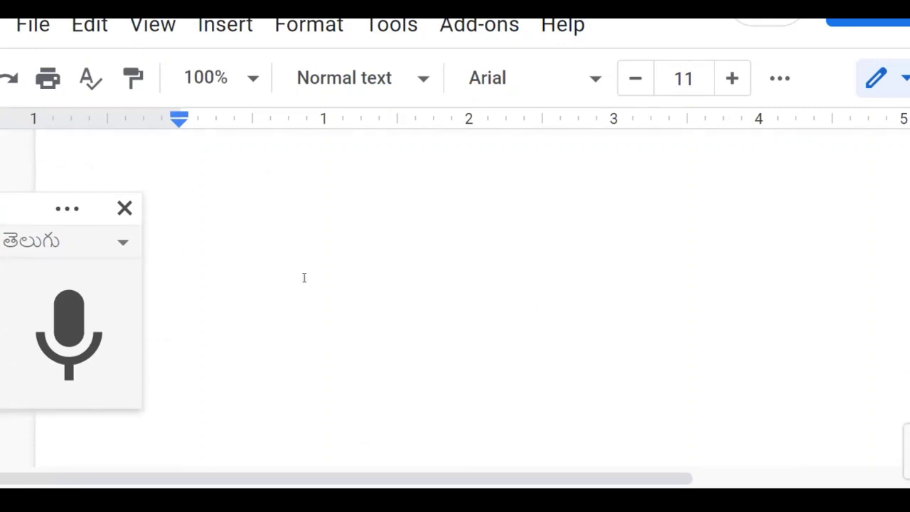
Voice-type 'మీ అక్క పేరేంటి', add '=', then dictate a Telugu 'my name is…' reply below.
{"action": "left_click", "coordinate": [69, 334]}
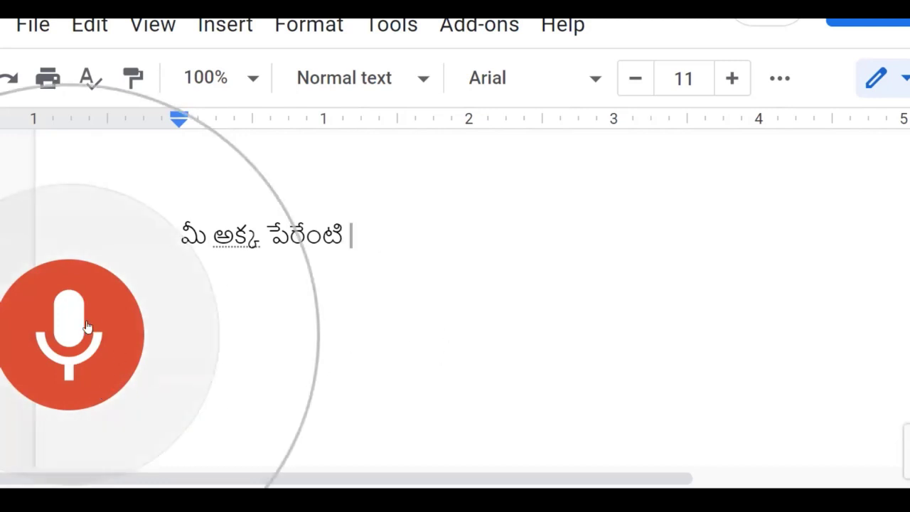
{"action": "type", "text": "="}
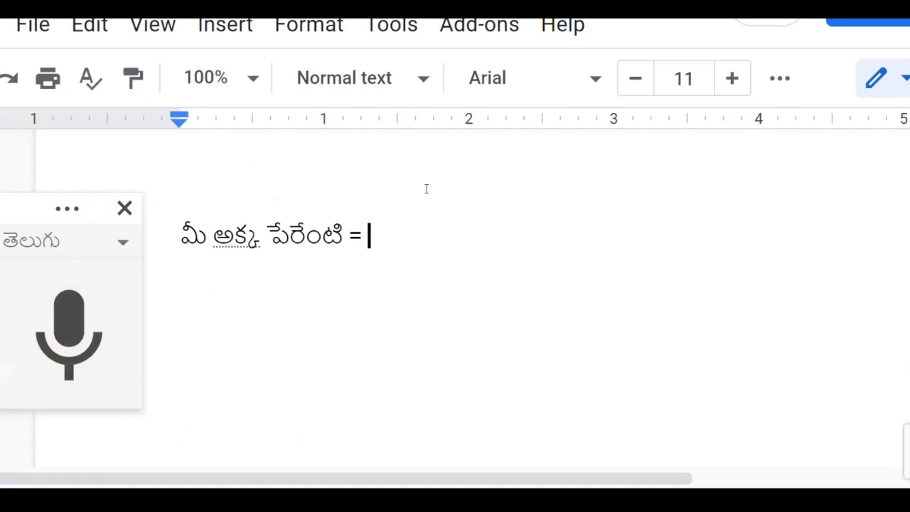
{"action": "key", "text": "Return"}
{"action": "left_click", "coordinate": [135, 300]}
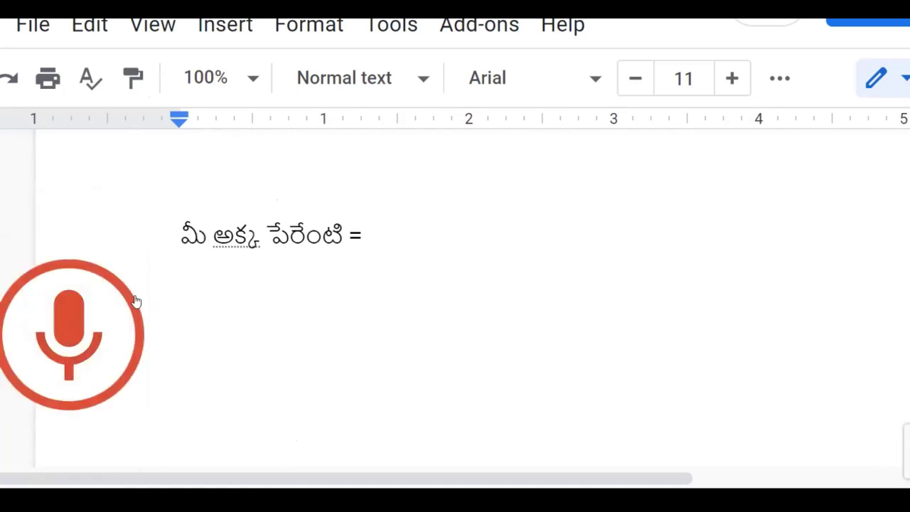
{"action": "left_click", "coordinate": [136, 301]}
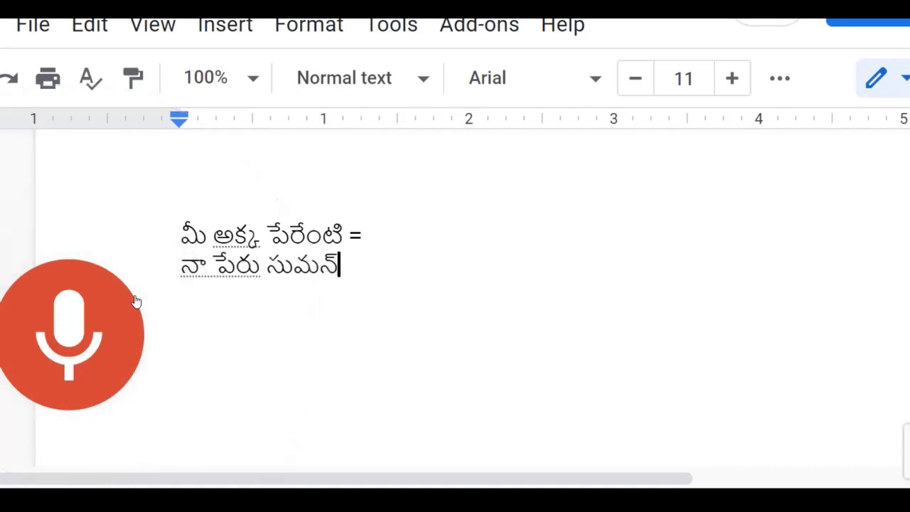
{"action": "left_click", "coordinate": [76, 317]}
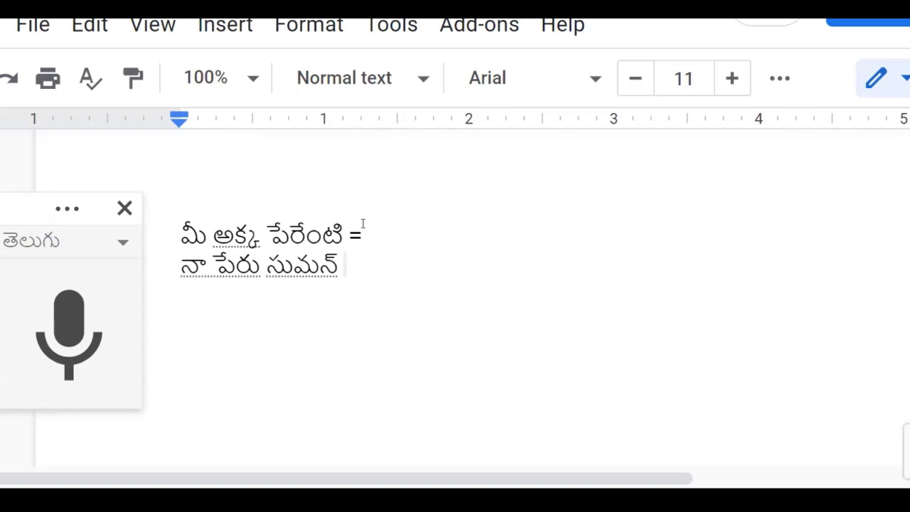
{"action": "left_click", "coordinate": [382, 232]}
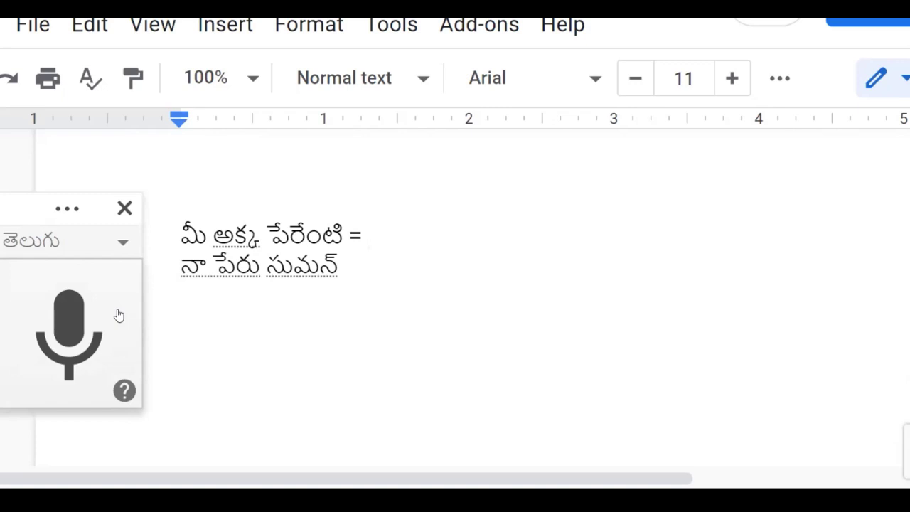
Set the voice typing language to हिन्दी and restart the microphone for the translation.
{"action": "left_click", "coordinate": [71, 241]}
{"action": "scroll", "coordinate": [122, 340], "scroll_direction": "down", "scroll_amount": 1}
{"action": "scroll", "coordinate": [122, 340], "scroll_direction": "down", "scroll_amount": 2}
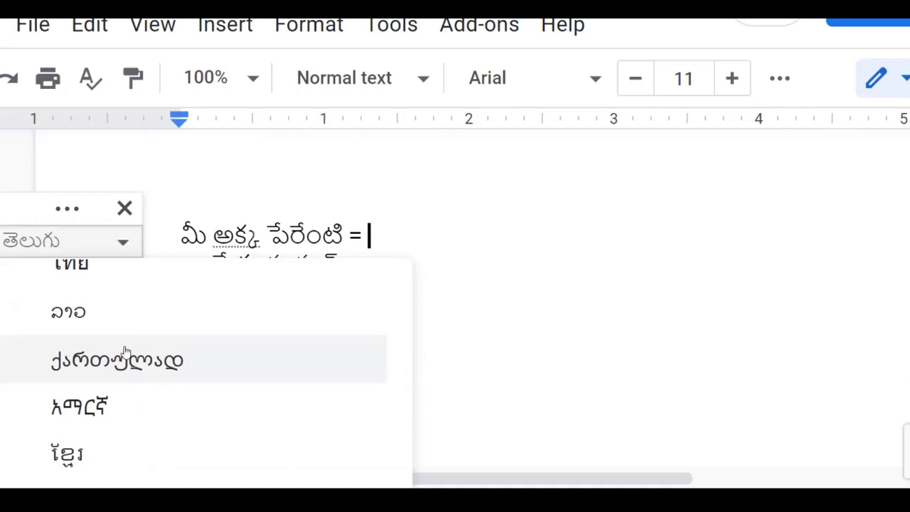
{"action": "scroll", "coordinate": [124, 350], "scroll_direction": "up", "scroll_amount": 10}
{"action": "scroll", "coordinate": [126, 349], "scroll_direction": "up", "scroll_amount": 4}
{"action": "scroll", "coordinate": [118, 358], "scroll_direction": "down", "scroll_amount": 3}
{"action": "left_click", "coordinate": [102, 291]}
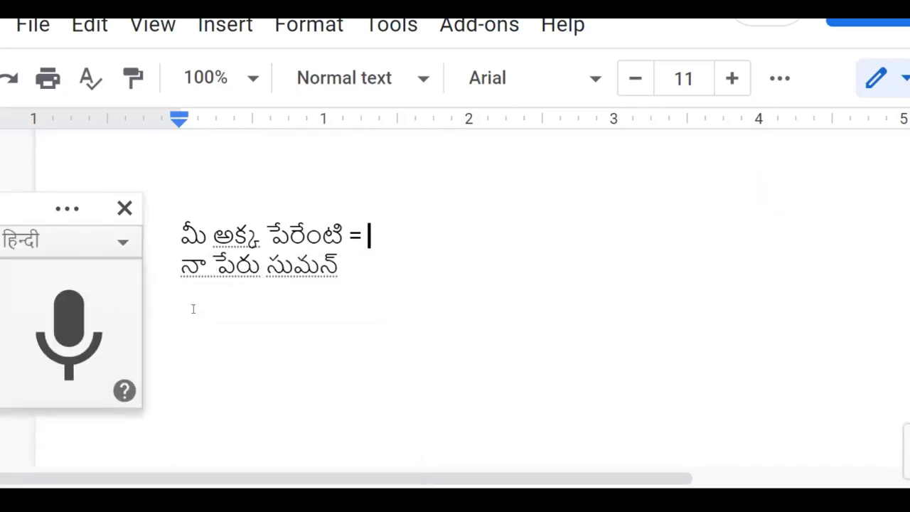
{"action": "left_click", "coordinate": [69, 332]}
{"action": "left_click", "coordinate": [125, 341]}
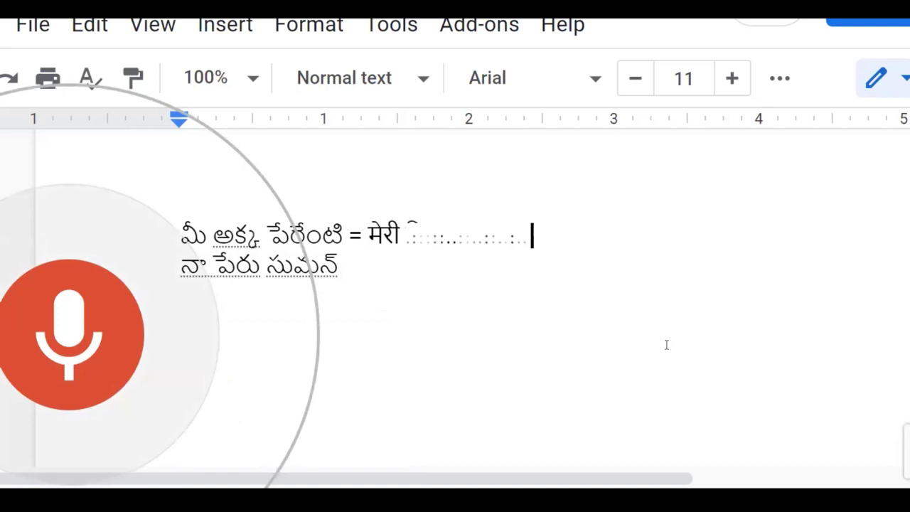
Stop dictation, erase the wrongly dictated Hindi words, and restart Hindi voice typing.
{"action": "left_click", "coordinate": [61, 319]}
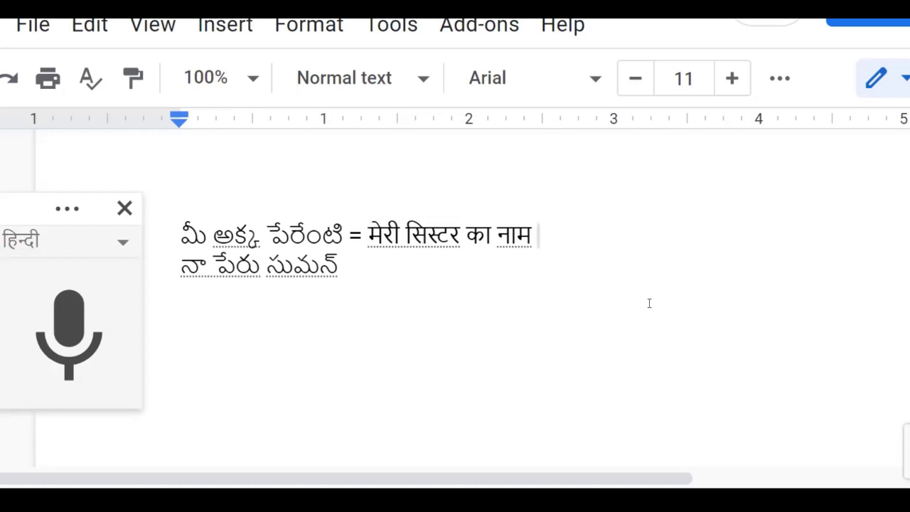
{"action": "key", "text": "BackSpace"}
{"action": "key", "text": "BackSpace"}
{"action": "key", "text": "BackSpace"}
{"action": "key", "text": "BackSpace"}
{"action": "key", "text": "BackSpace"}
{"action": "key", "text": "BackSpace"}
{"action": "key", "text": "BackSpace"}
{"action": "key", "text": "BackSpace"}
{"action": "key", "text": "BackSpace"}
{"action": "key", "text": "BackSpace"}
{"action": "key", "text": "BackSpace"}
{"action": "key", "text": "BackSpace"}
{"action": "key", "text": "BackSpace"}
{"action": "key", "text": "BackSpace"}
{"action": "key", "text": "BackSpace"}
{"action": "key", "text": "BackSpace"}
{"action": "key", "text": "BackSpace"}
{"action": "key", "text": "BackSpace"}
{"action": "key", "text": "BackSpace"}
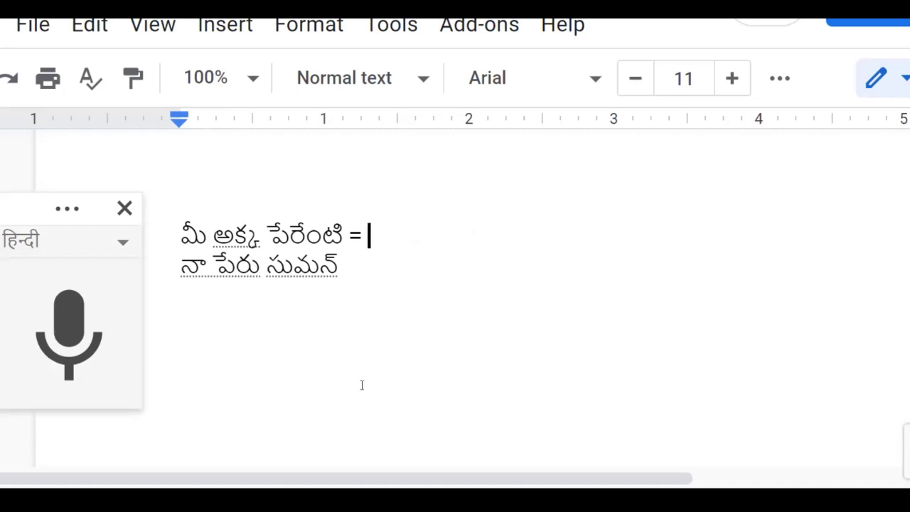
{"action": "left_click", "coordinate": [43, 325]}
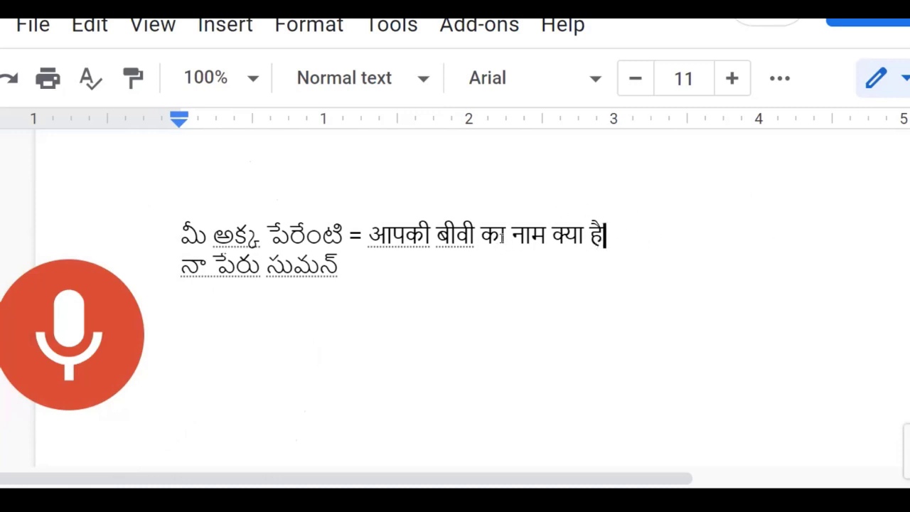
Delete the misplaced Hindi phrase so the line ends at '=', then restart the microphone.
{"action": "left_click_drag", "start_coordinate": [590, 235], "coordinate": [368, 234]}
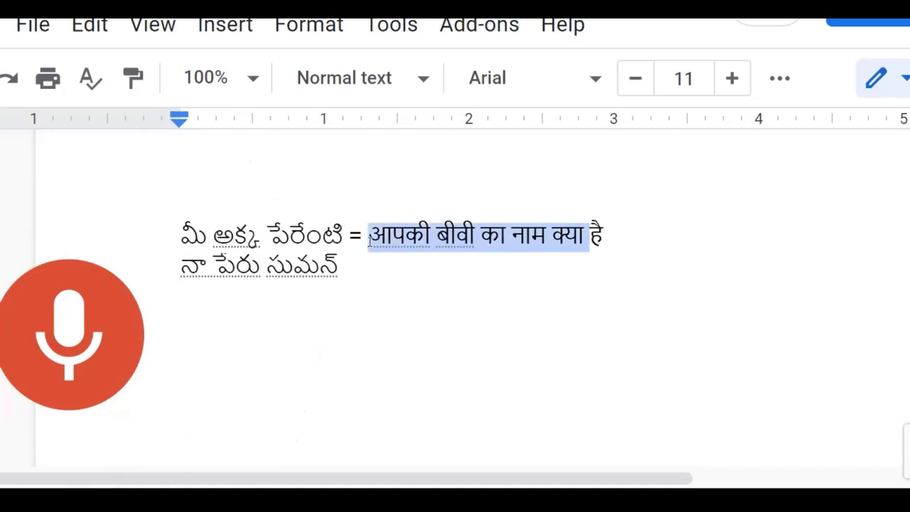
{"action": "left_click", "coordinate": [618, 233]}
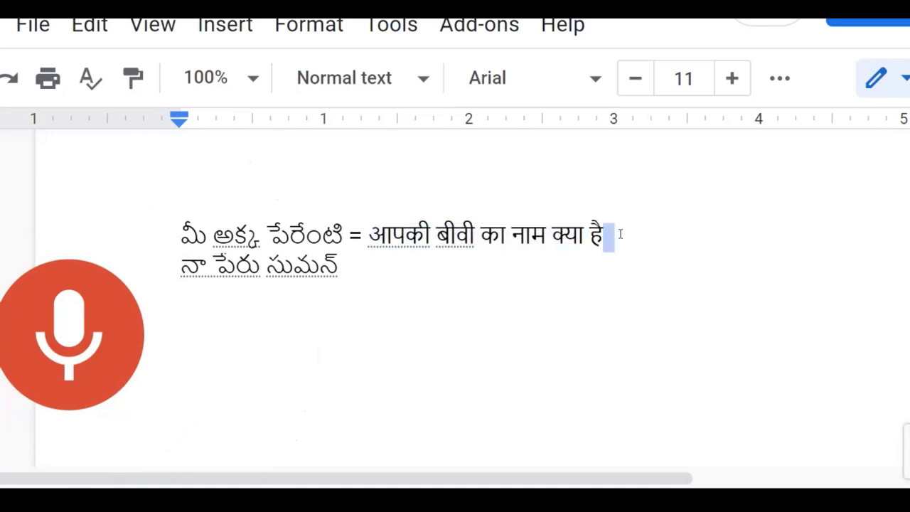
{"action": "left_click", "coordinate": [116, 334]}
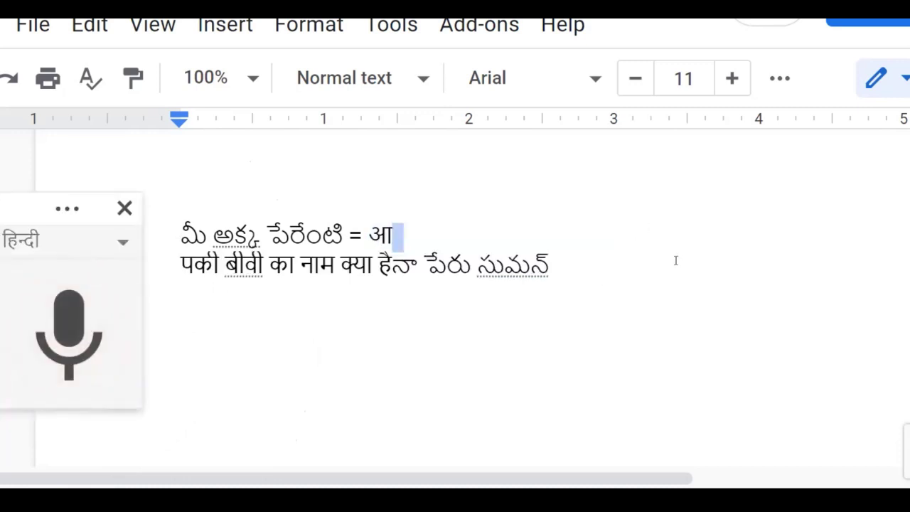
{"action": "left_click_drag", "start_coordinate": [613, 237], "coordinate": [374, 236]}
{"action": "key", "text": "BackSpace"}
{"action": "left_click", "coordinate": [126, 308]}
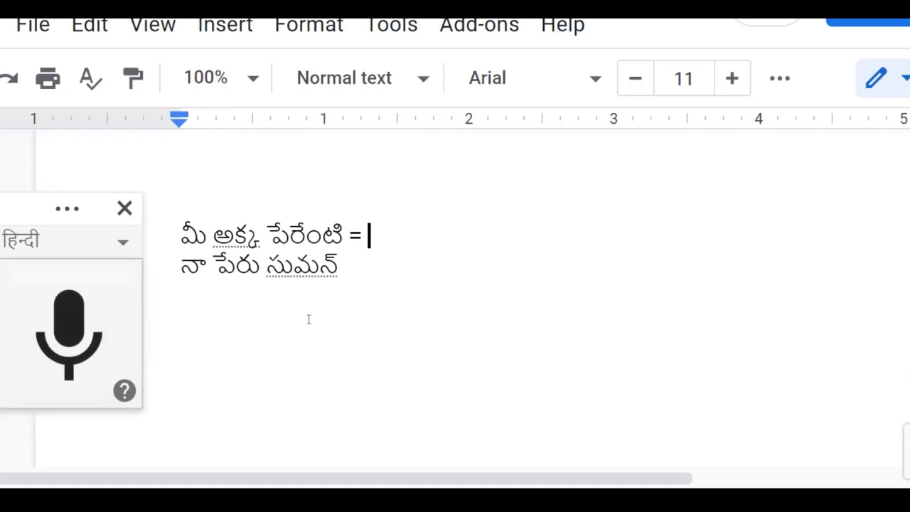